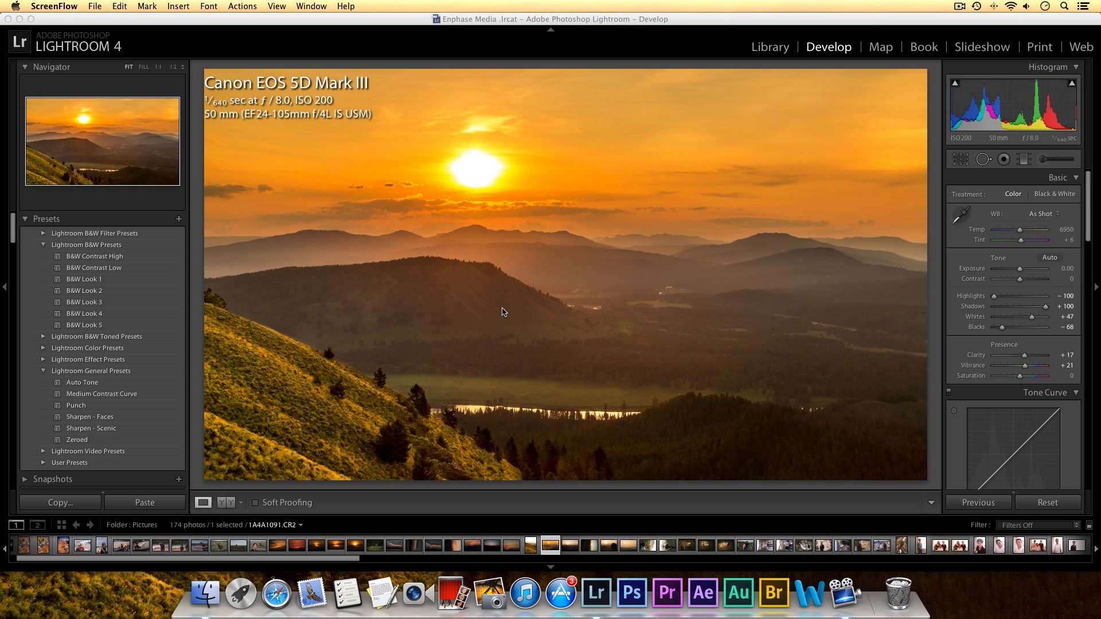
# Step: Compare the finished sunset photo with its unedited original using the before/after view
pyautogui.click(512, 310)
pyautogui.click(517, 308)
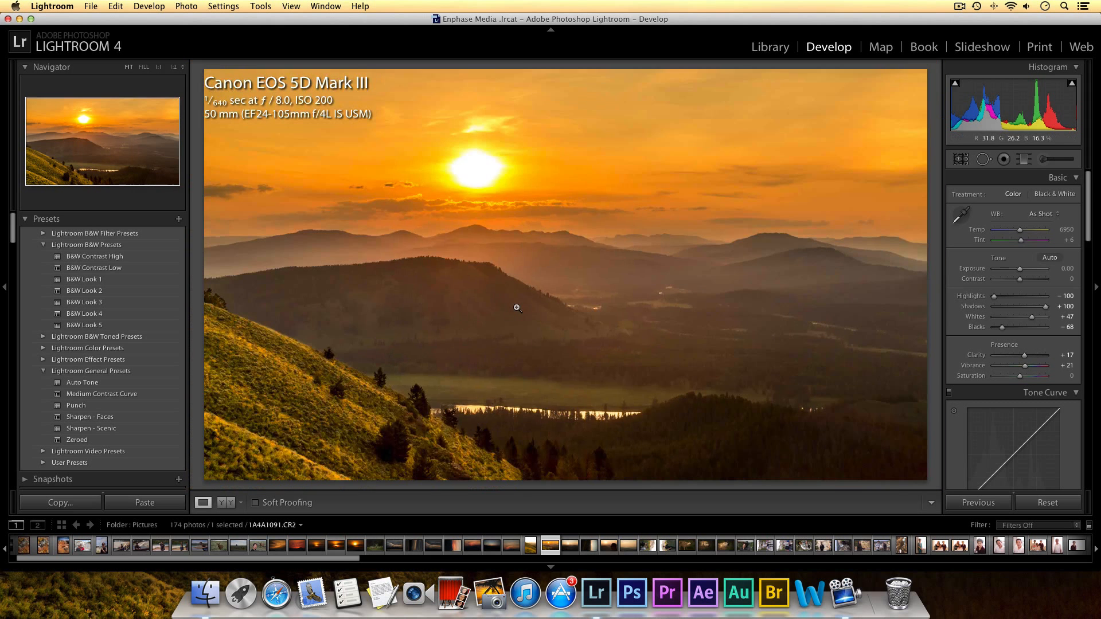
pyautogui.press('\\')
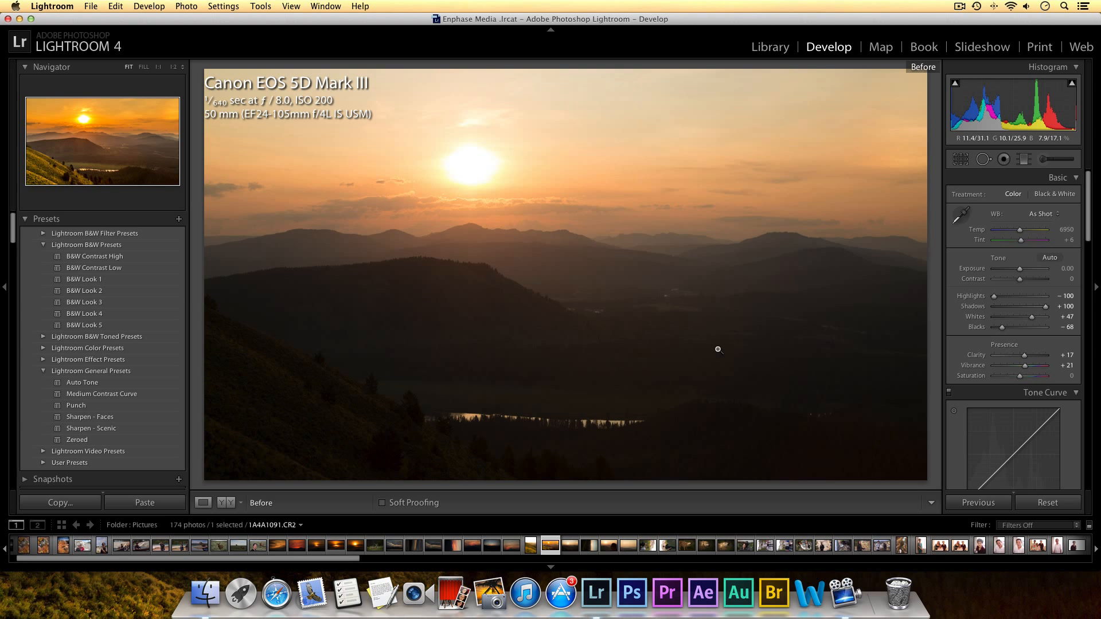
pyautogui.press('\\')
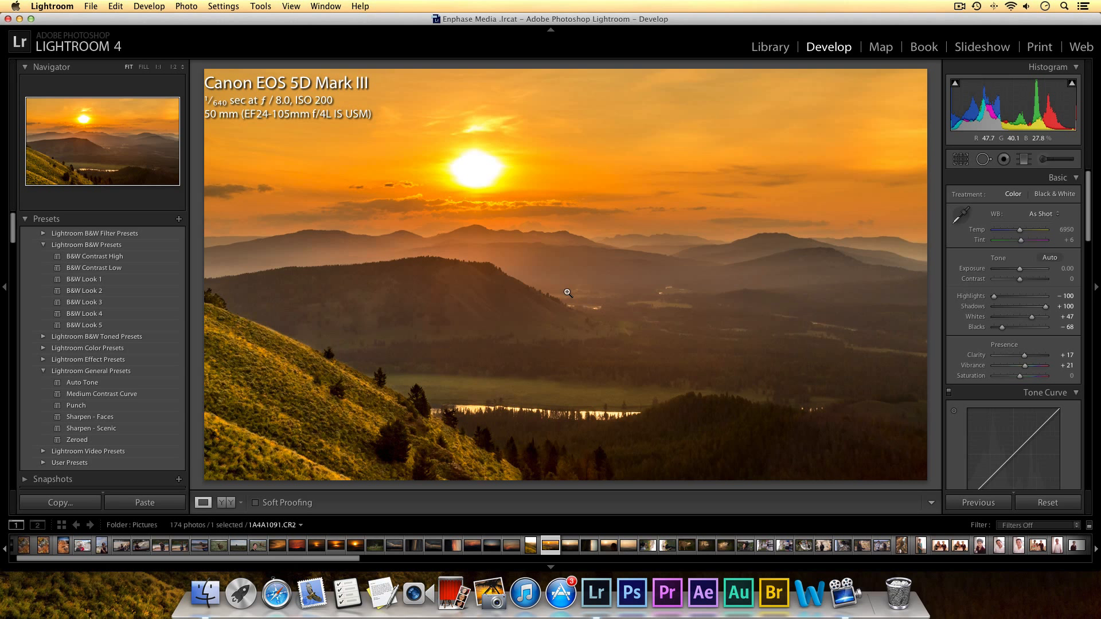
# Step: Open the unedited virtual copy 1A4A1091.CR2 / Copy 1 and set its Highlights to -100
pyautogui.click(576, 553)
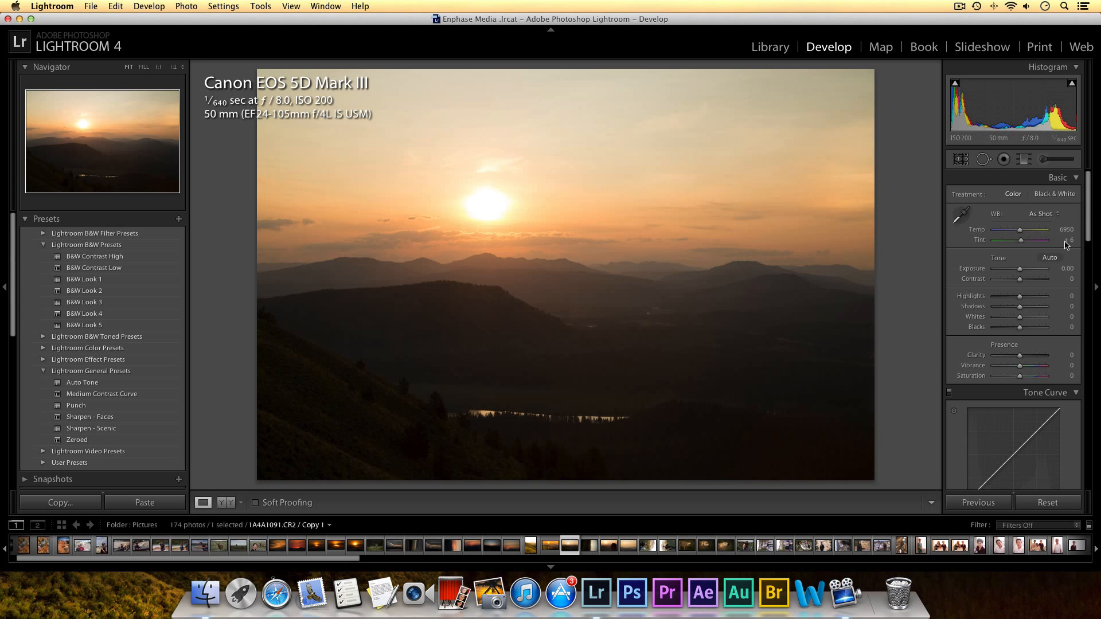
pyautogui.scroll(-2, 1027, 214)
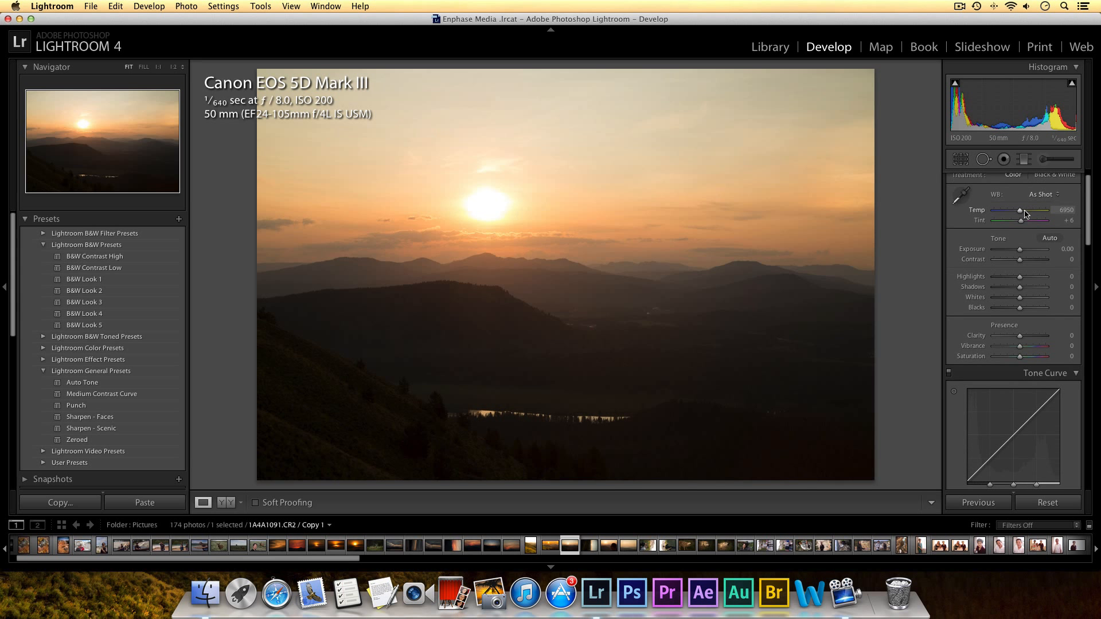
pyautogui.scroll(2, 1027, 214)
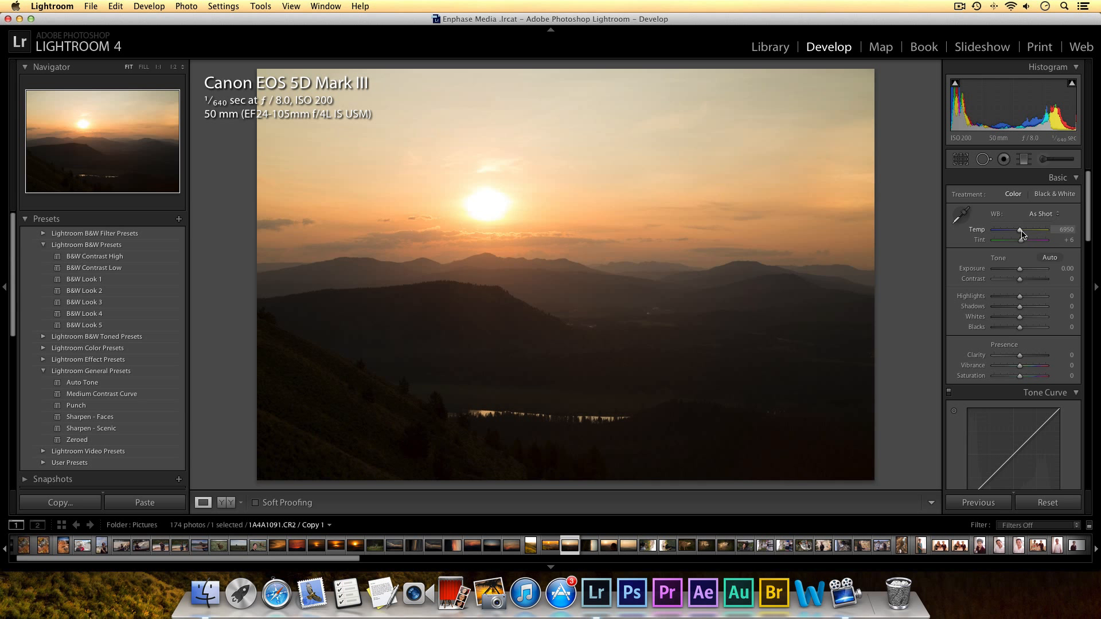
pyautogui.scroll(-1, 1033, 245)
pyautogui.scroll(-1, 1034, 246)
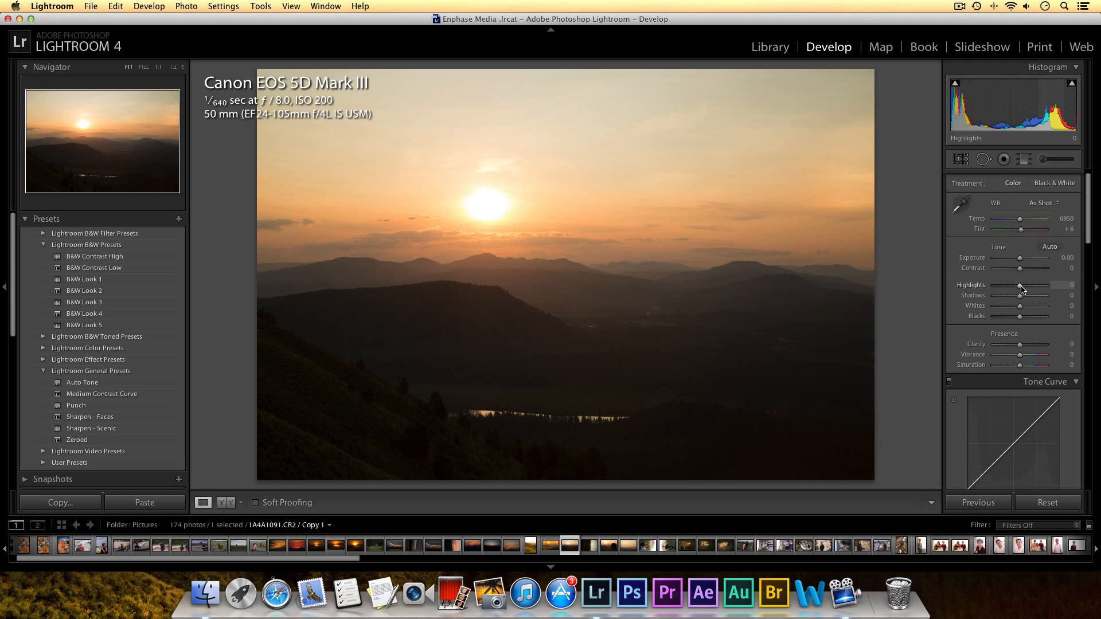
pyautogui.moveTo(1021, 288); pyautogui.dragTo(965, 290)
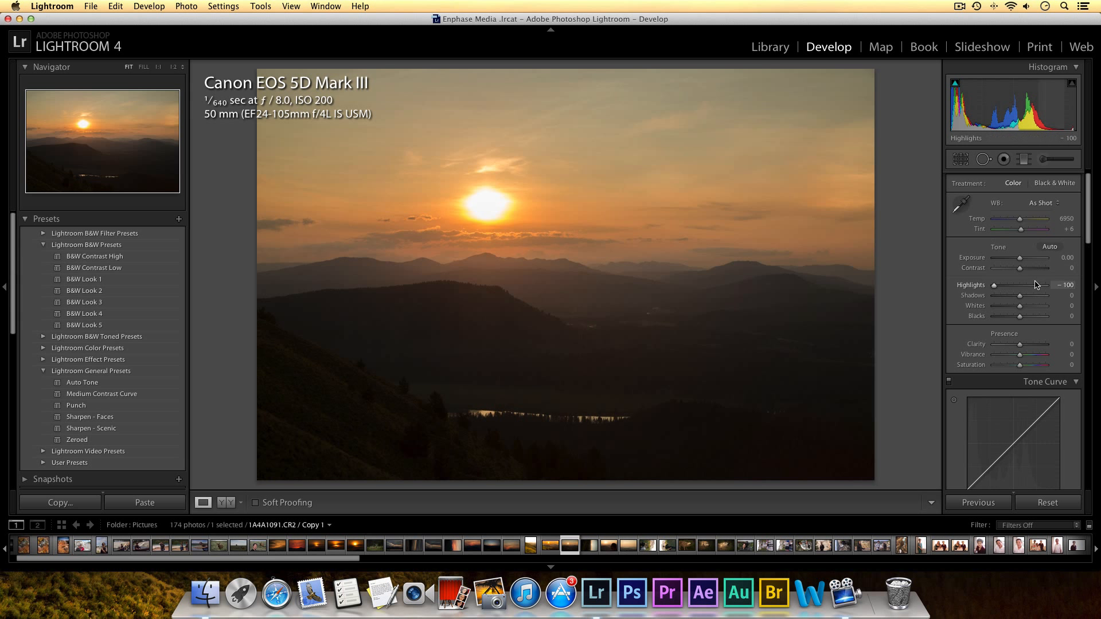
# Step: Raise Shadows to +100, reset it to compare the foreground, and set it to +100 again
pyautogui.moveTo(1024, 300); pyautogui.dragTo(1073, 300)
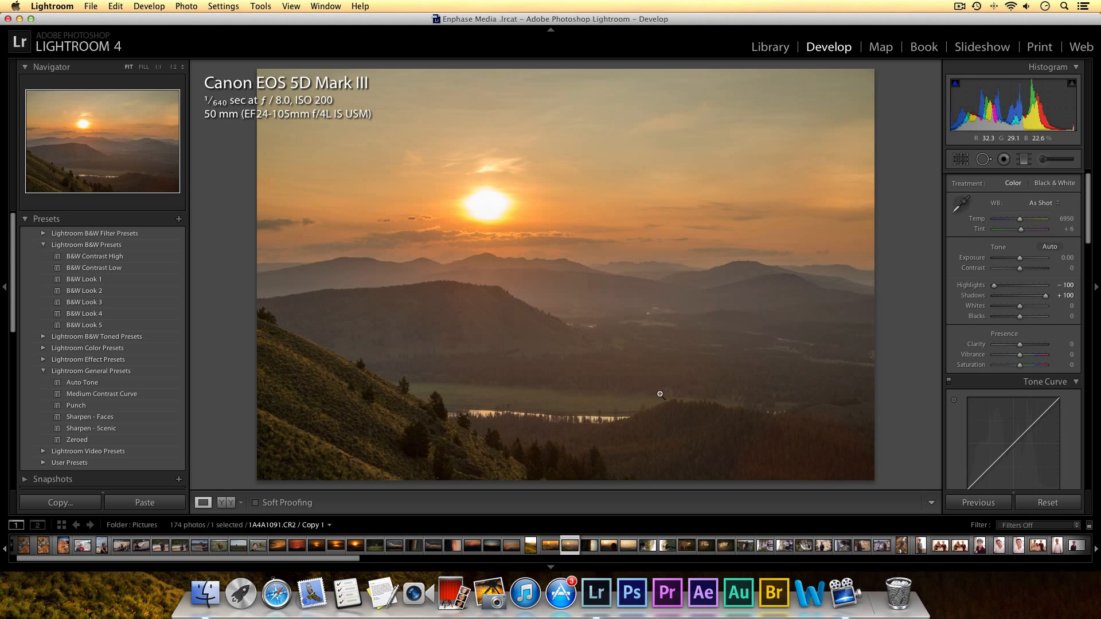
pyautogui.doubleClick(1045, 297)
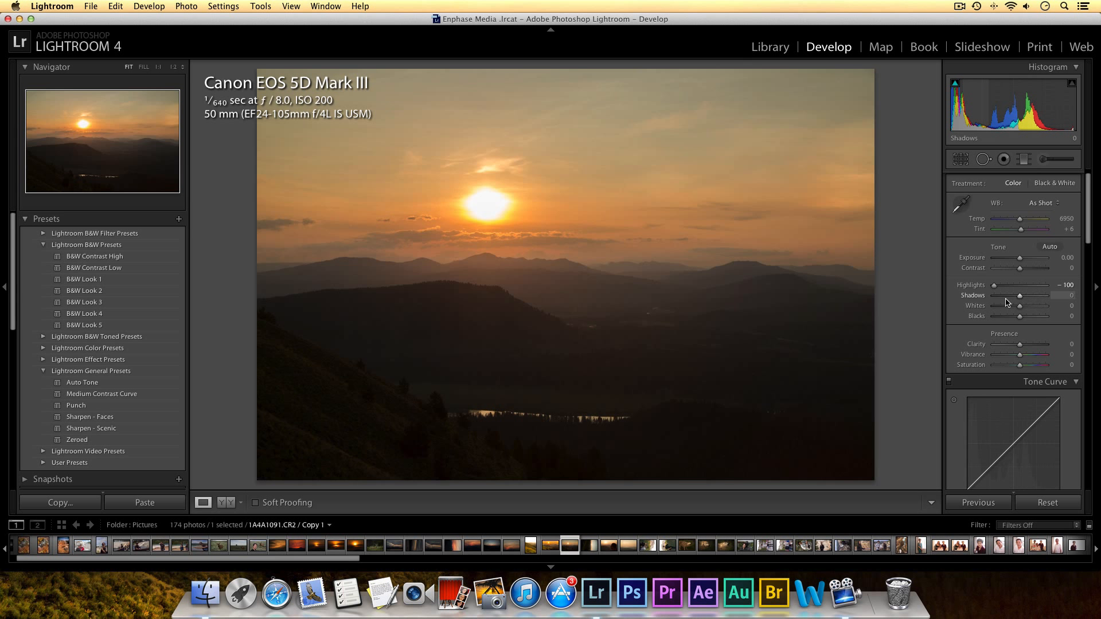
pyautogui.moveTo(1027, 301); pyautogui.dragTo(1099, 298)
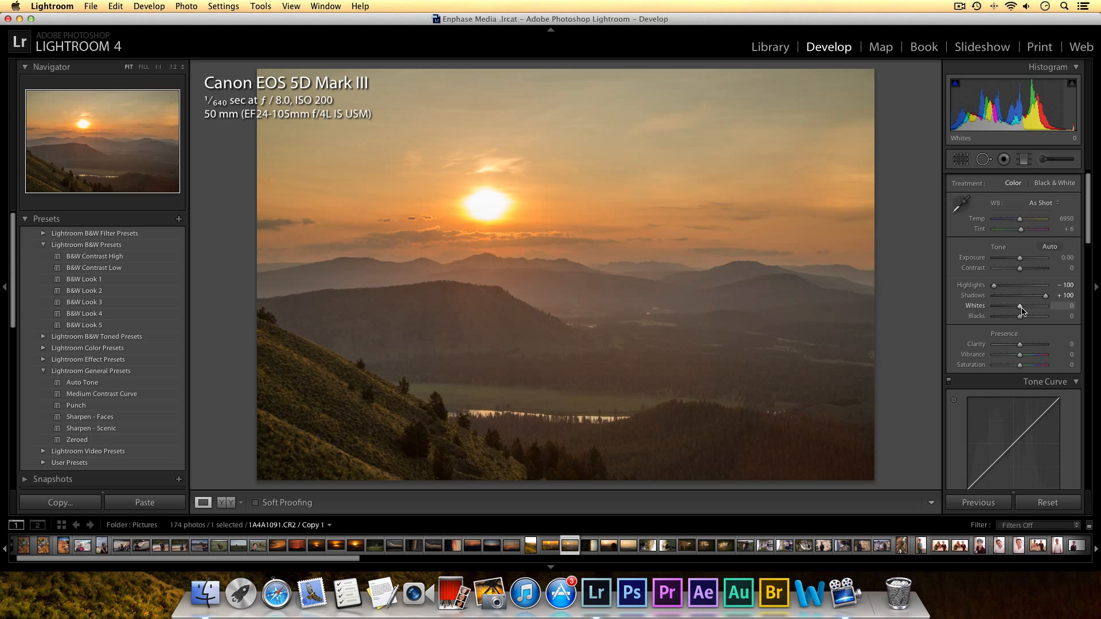
# Step: Set Whites to +25 and Blacks to -31, using the clipping preview to judge the limits
pyautogui.moveTo(1024, 310); pyautogui.dragTo(1025, 309)
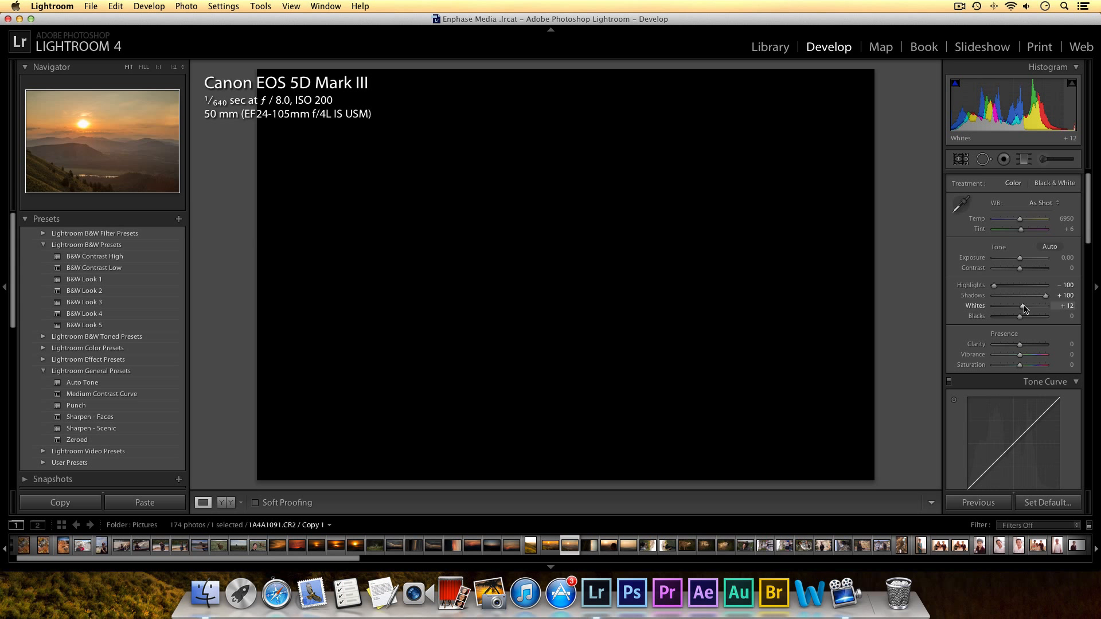
pyautogui.moveTo(1026, 310); pyautogui.dragTo(1026, 310)
pyautogui.moveTo(1026, 309); pyautogui.dragTo(1029, 309)
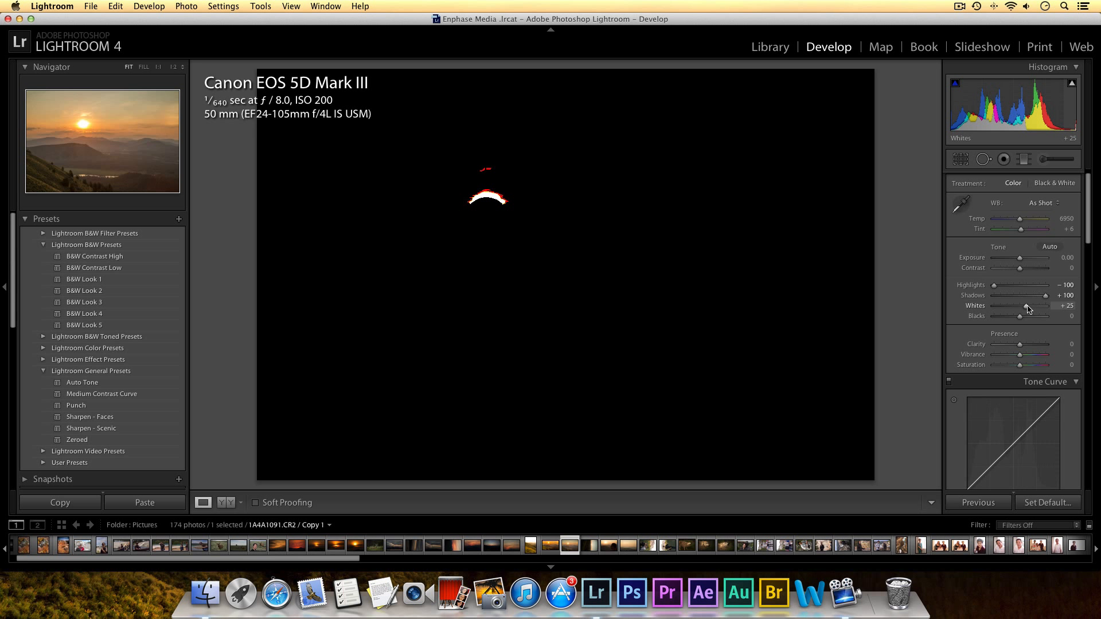
pyautogui.moveTo(1028, 310); pyautogui.dragTo(1027, 308)
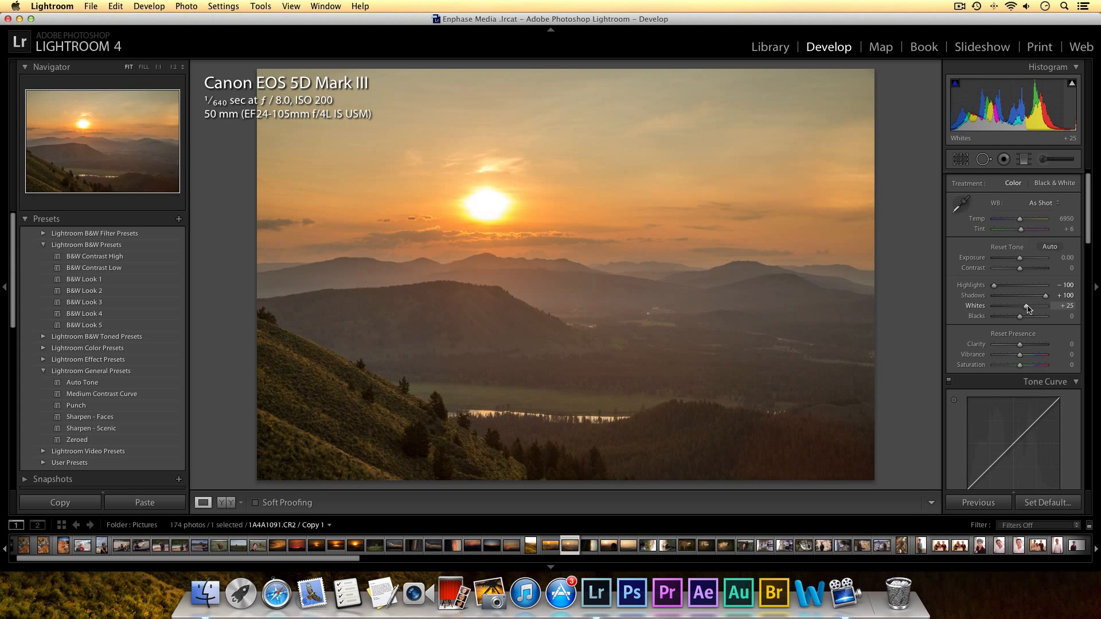
pyautogui.press('alt')
pyautogui.moveTo(1021, 319); pyautogui.dragTo(1013, 319)
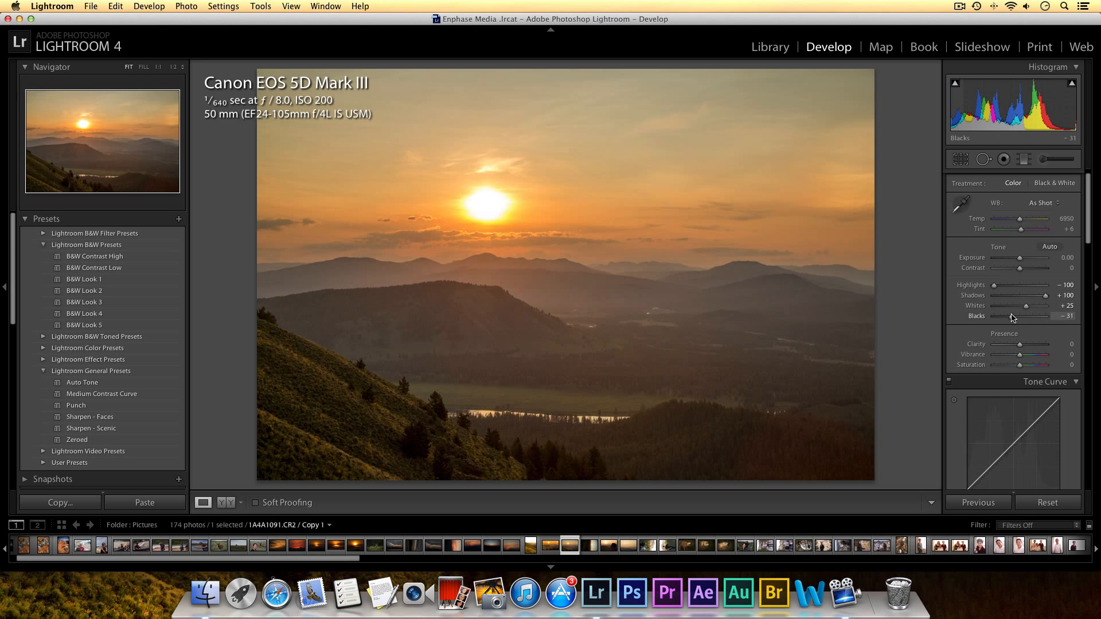
# Step: Set the photo's Clarity to +13 and Vibrance to +24
pyautogui.scroll(-2, 1013, 316)
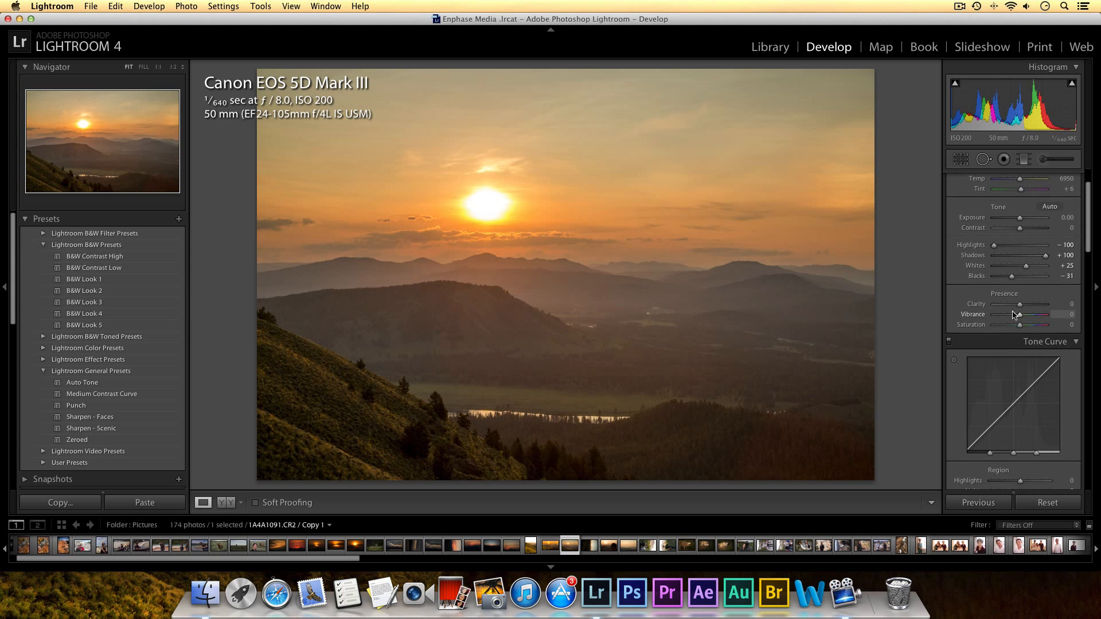
pyautogui.moveTo(1020, 307); pyautogui.dragTo(1025, 307)
pyautogui.moveTo(1022, 315); pyautogui.dragTo(1027, 316)
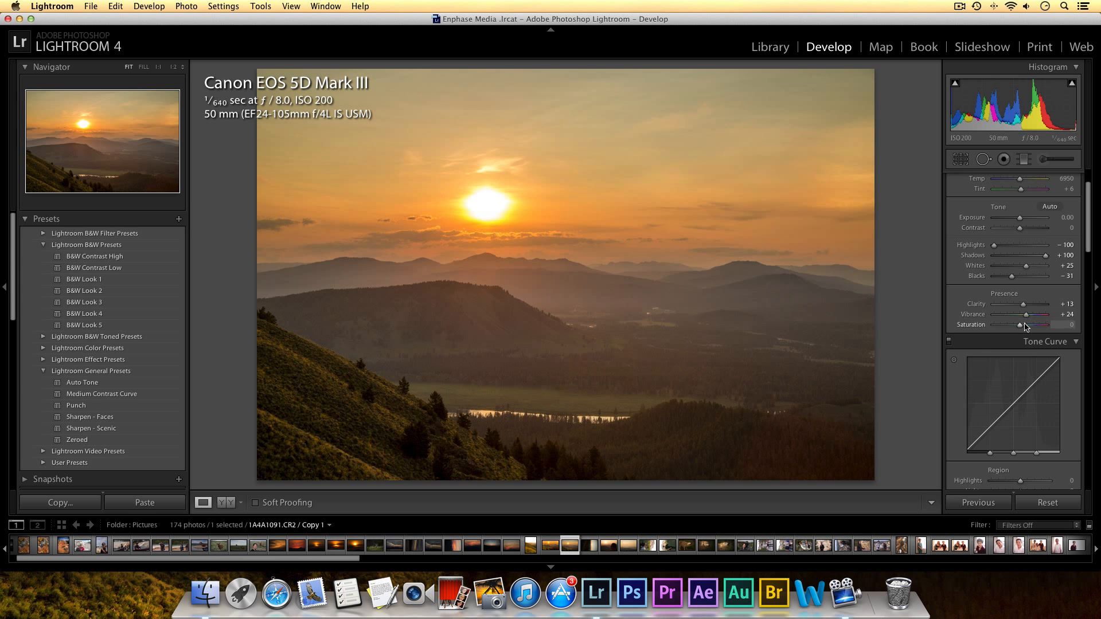
# Step: Set the HSL saturation of Orange to +29, Yellow to +17, Green to +30 and Blue to +21
pyautogui.scroll(-5, 1024, 321)
pyautogui.scroll(-2, 1021, 325)
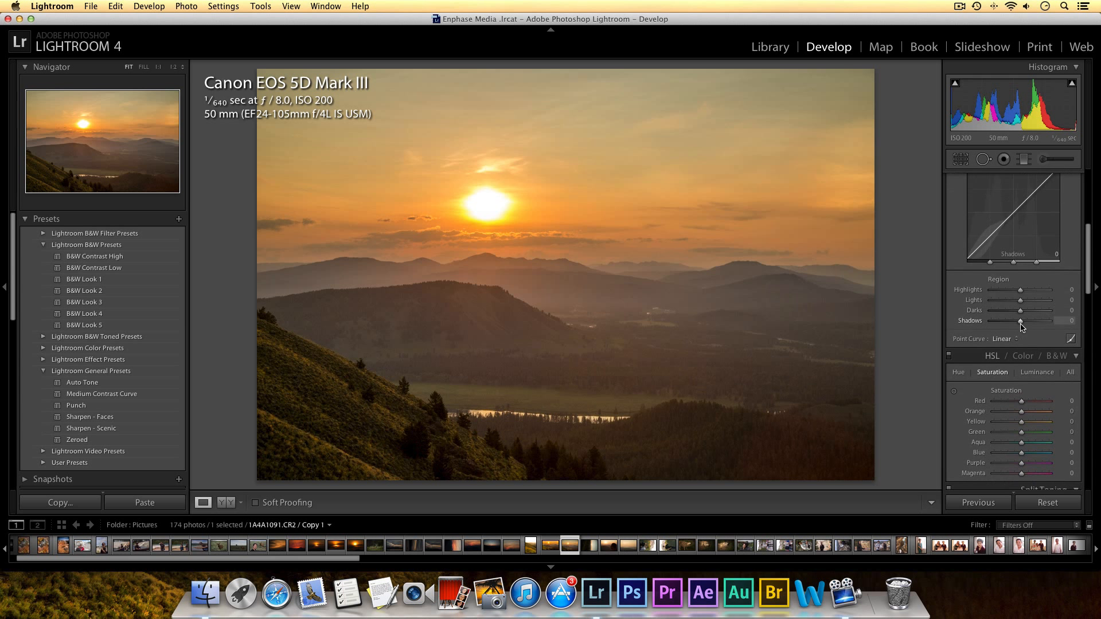
pyautogui.scroll(-5, 1021, 327)
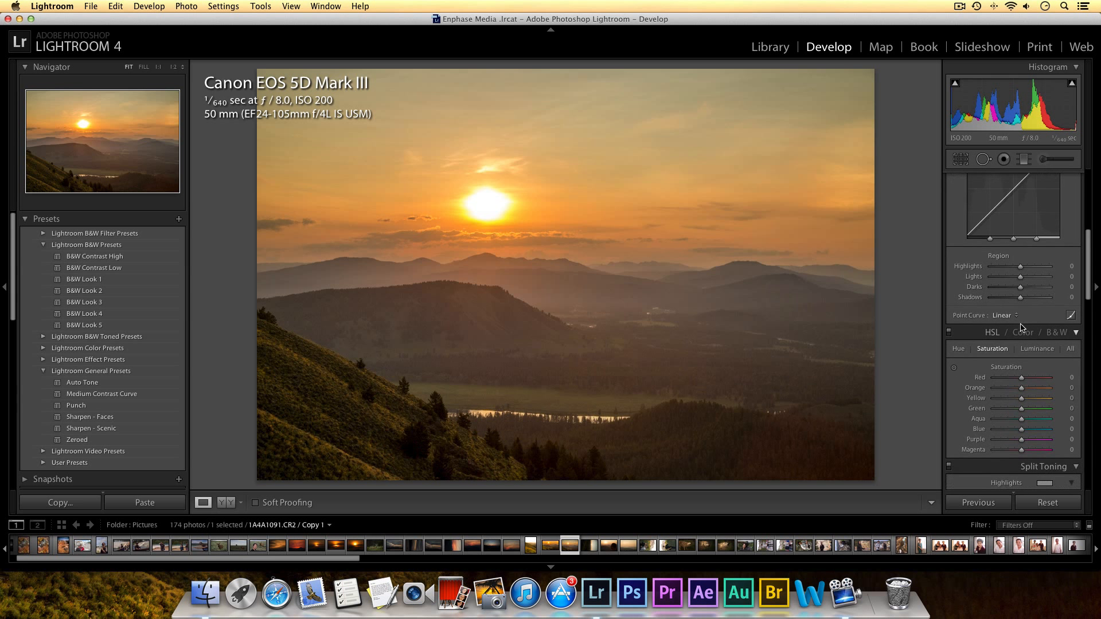
pyautogui.scroll(-1, 1021, 328)
pyautogui.moveTo(1022, 342); pyautogui.dragTo(1031, 347)
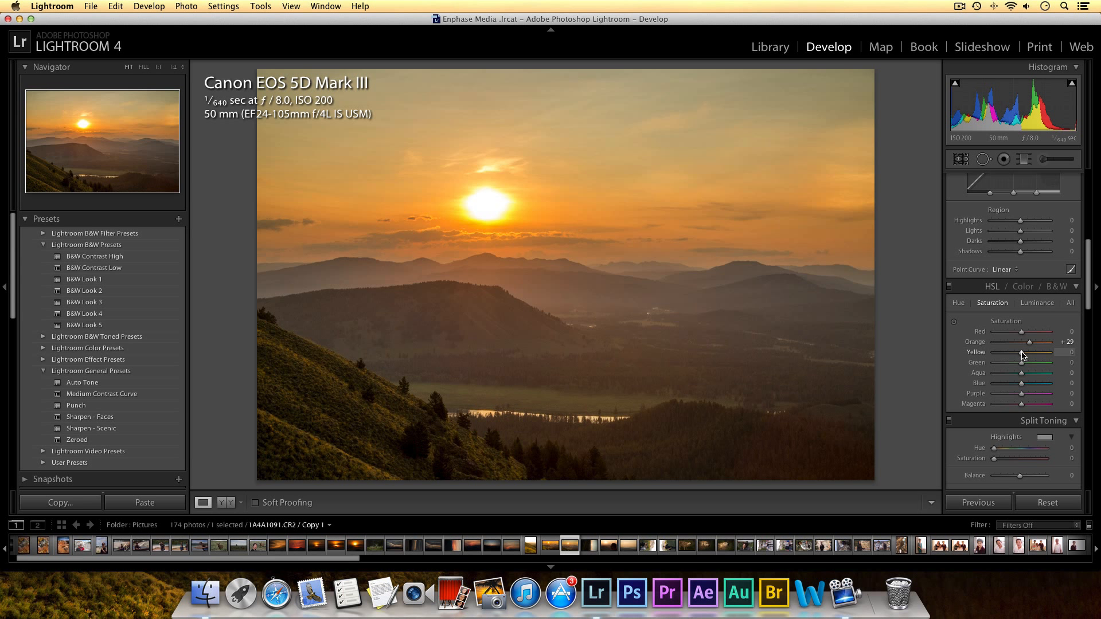
pyautogui.moveTo(1022, 354); pyautogui.dragTo(1027, 354)
pyautogui.moveTo(1022, 365); pyautogui.dragTo(1032, 368)
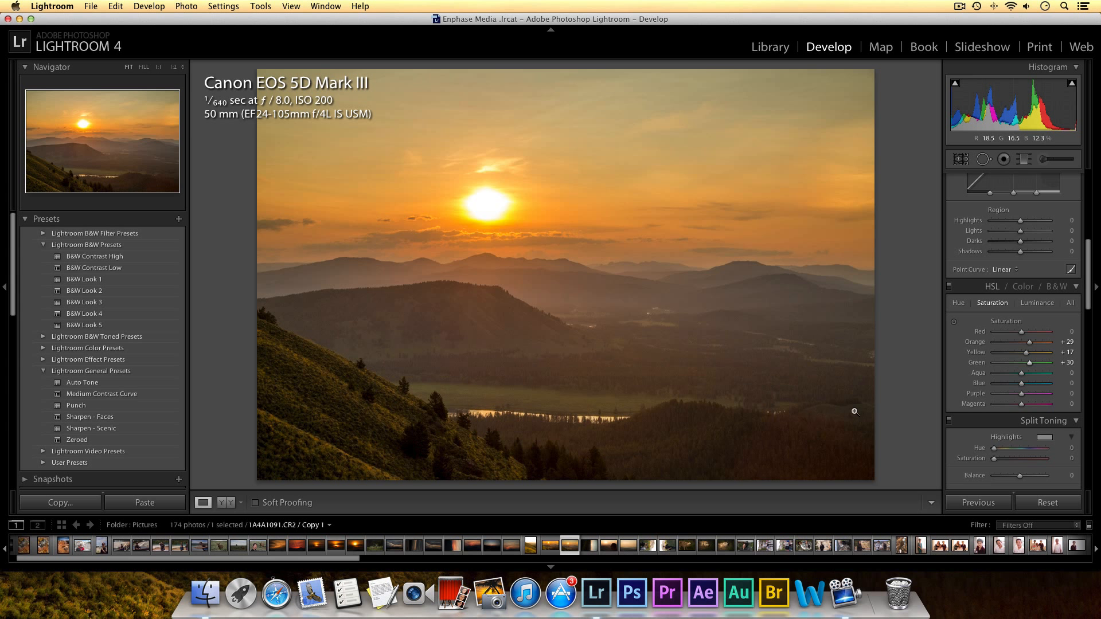
pyautogui.moveTo(1022, 384); pyautogui.dragTo(1030, 387)
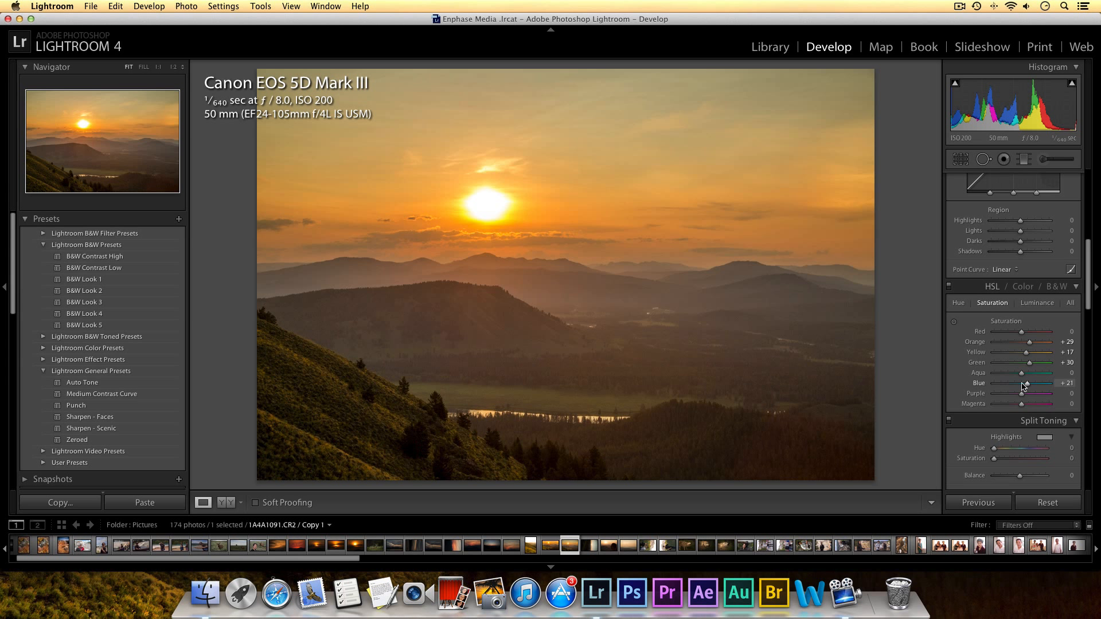
# Step: Split-tone the highlights with a Hue of 45 and a Saturation of 19
pyautogui.scroll(-2, 1023, 385)
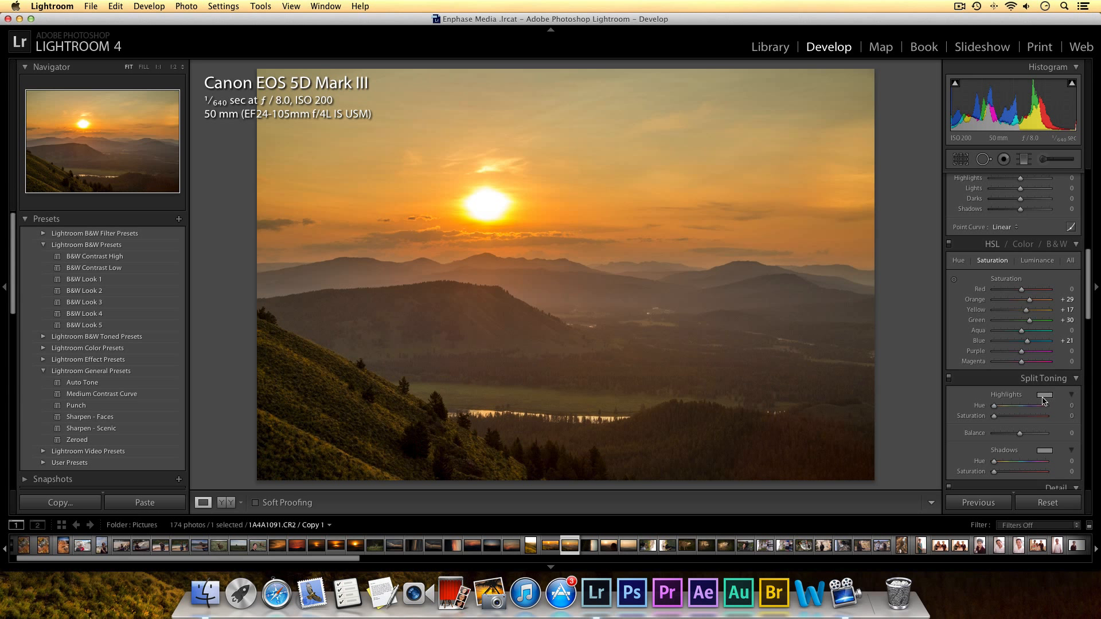
pyautogui.click(1073, 406)
pyautogui.press('Return')
pyautogui.click(1071, 417)
pyautogui.write('19')
pyautogui.press('Return')
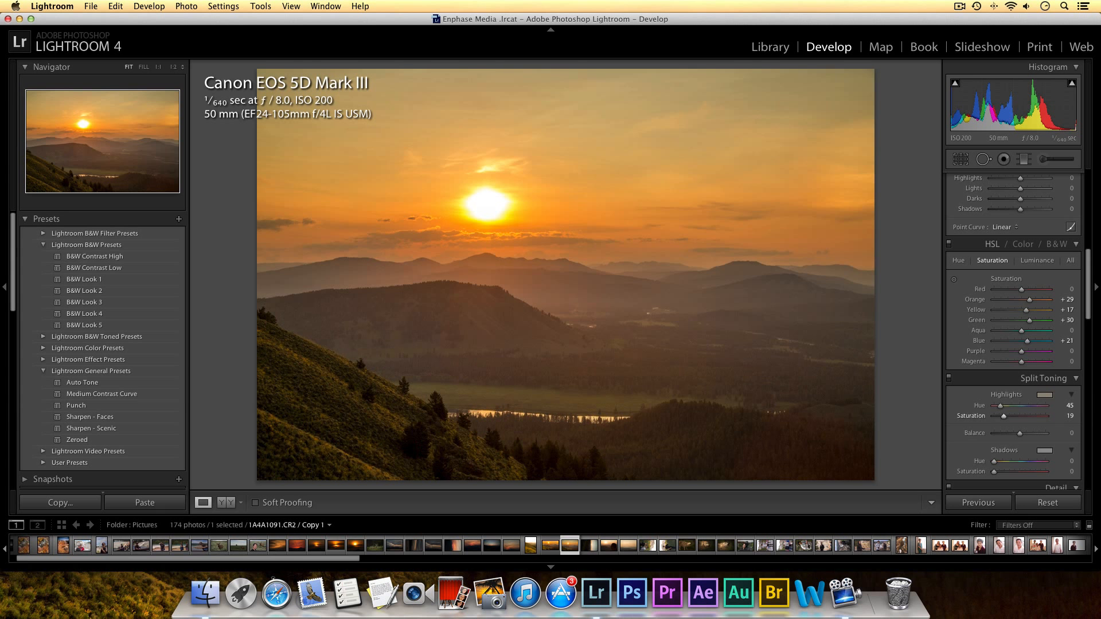
# Step: Target the detail preview on the dark hill's ridge and set sharpening Amount to 66 and Detail to 29
pyautogui.scroll(-3, 1001, 394)
pyautogui.scroll(-5, 1001, 395)
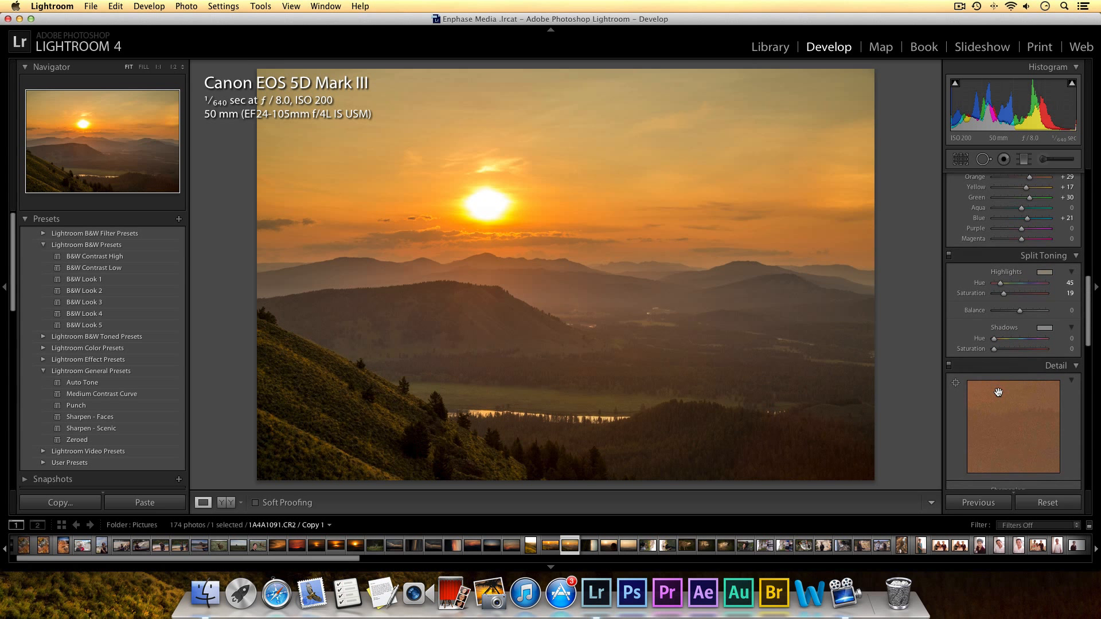
pyautogui.scroll(-5, 998, 392)
pyautogui.click(956, 306)
pyautogui.click(468, 283)
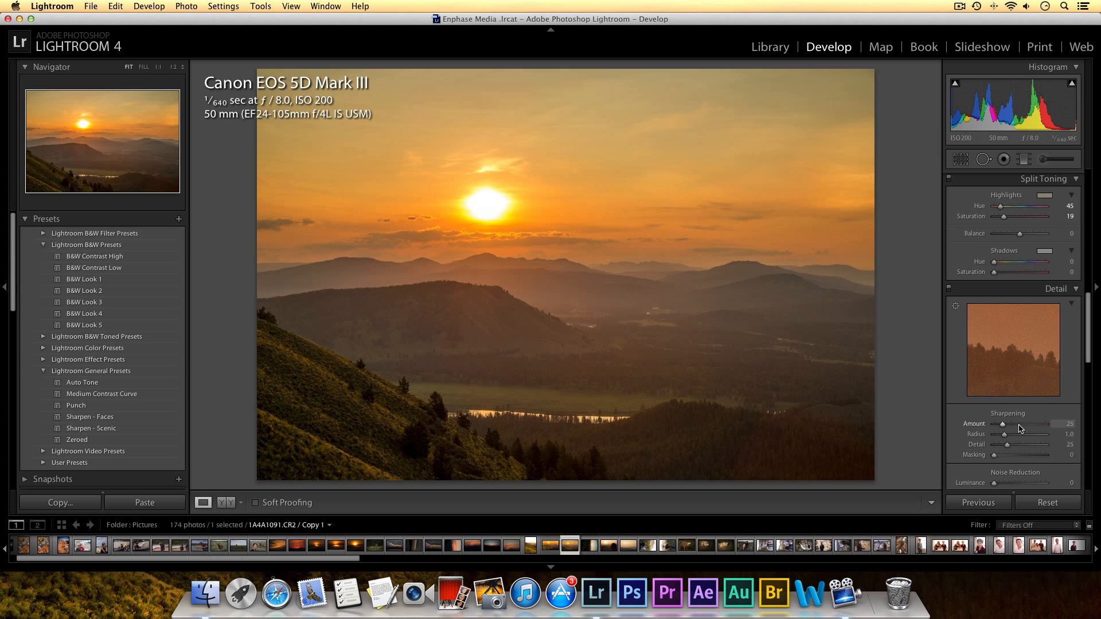
pyautogui.moveTo(1021, 428)
pyautogui.mouseDown()
pyautogui.moveTo(1003, 429)
pyautogui.moveTo(1018, 428)
pyautogui.mouseUp()
pyautogui.moveTo(1008, 448); pyautogui.dragTo(1010, 448)
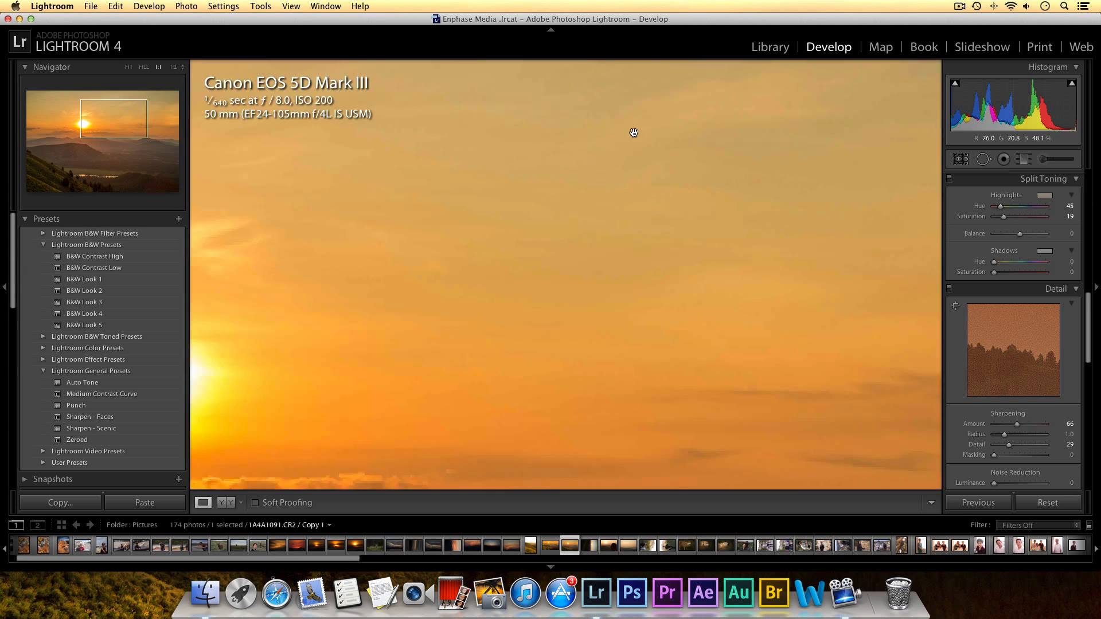
# Step: Inspect the sky at 1:1 for noise and set sharpening Masking to 9 using the mask preview
pyautogui.click(635, 136)
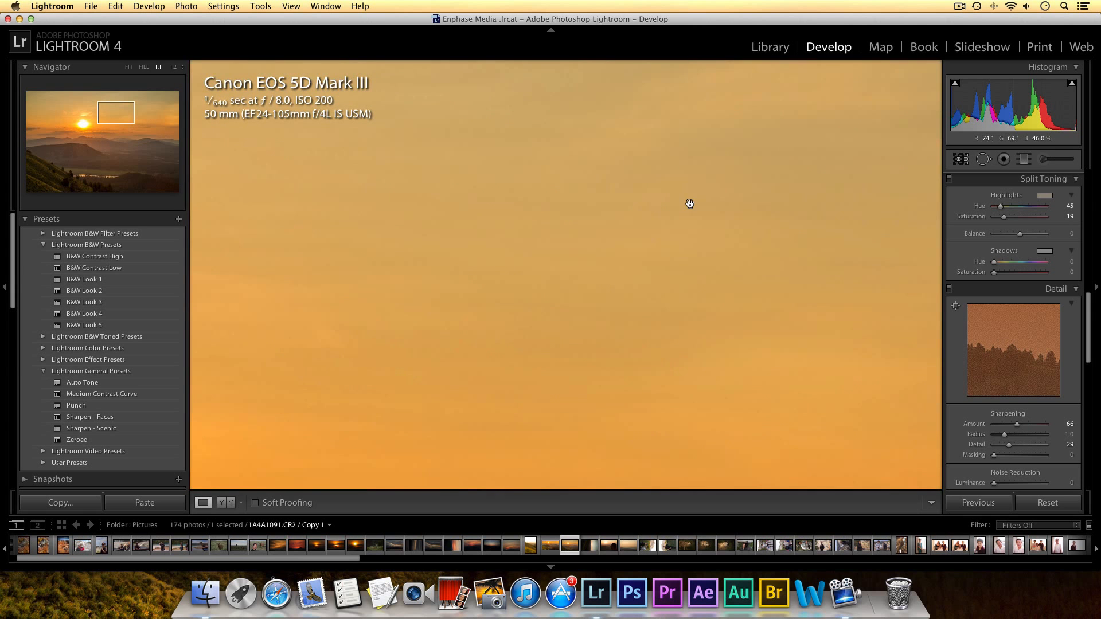
pyautogui.click(535, 176)
pyautogui.click(620, 151)
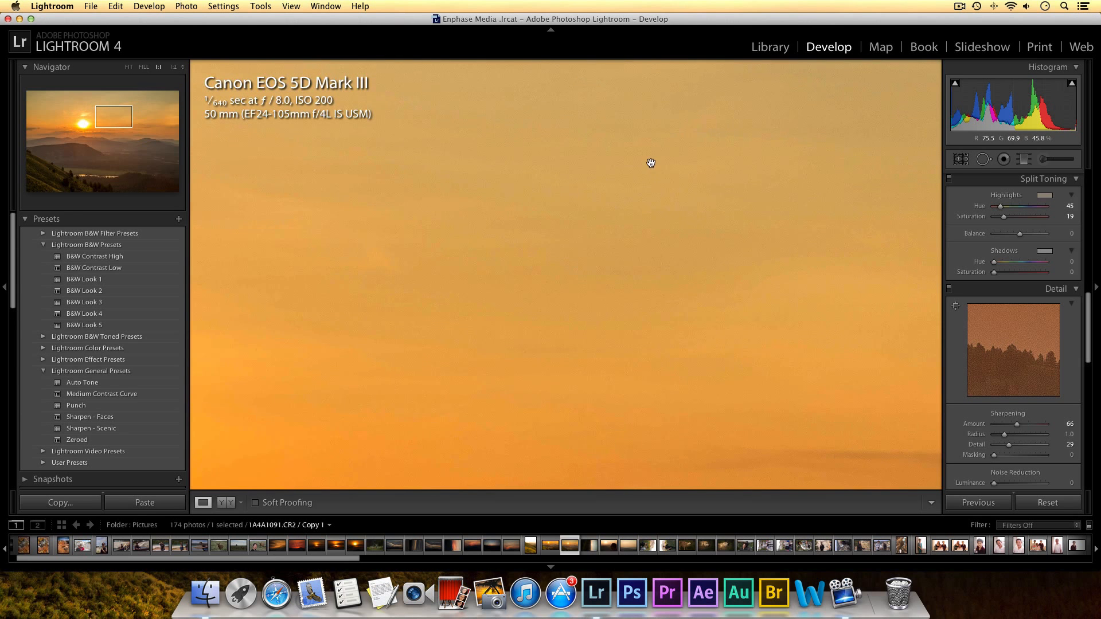
pyautogui.click(589, 160)
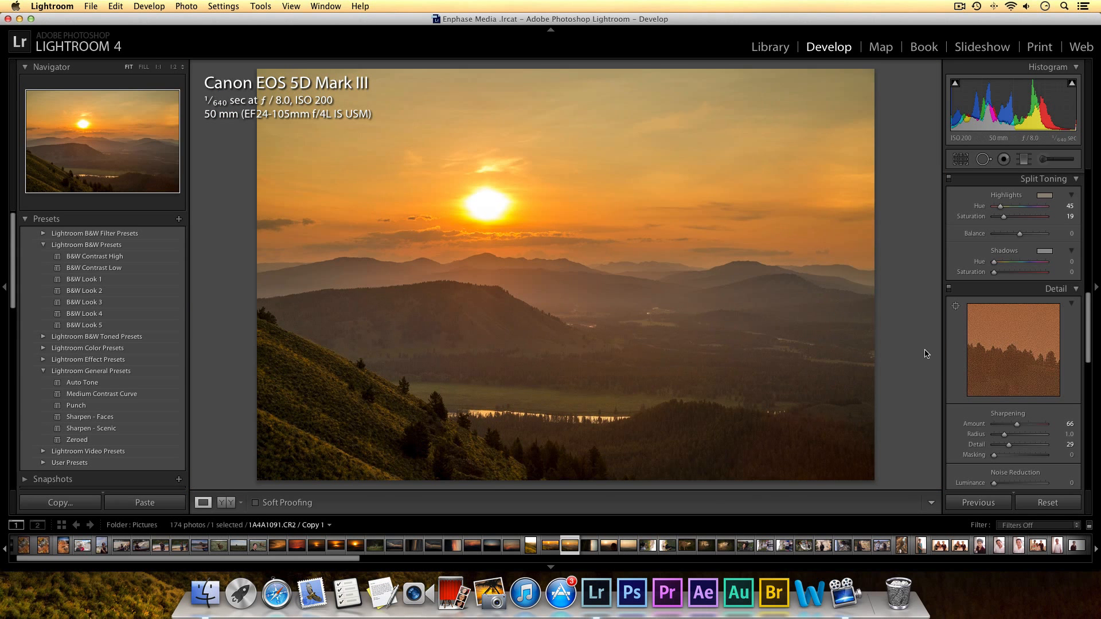
pyautogui.press('alt')
pyautogui.moveTo(994, 456); pyautogui.dragTo(998, 459)
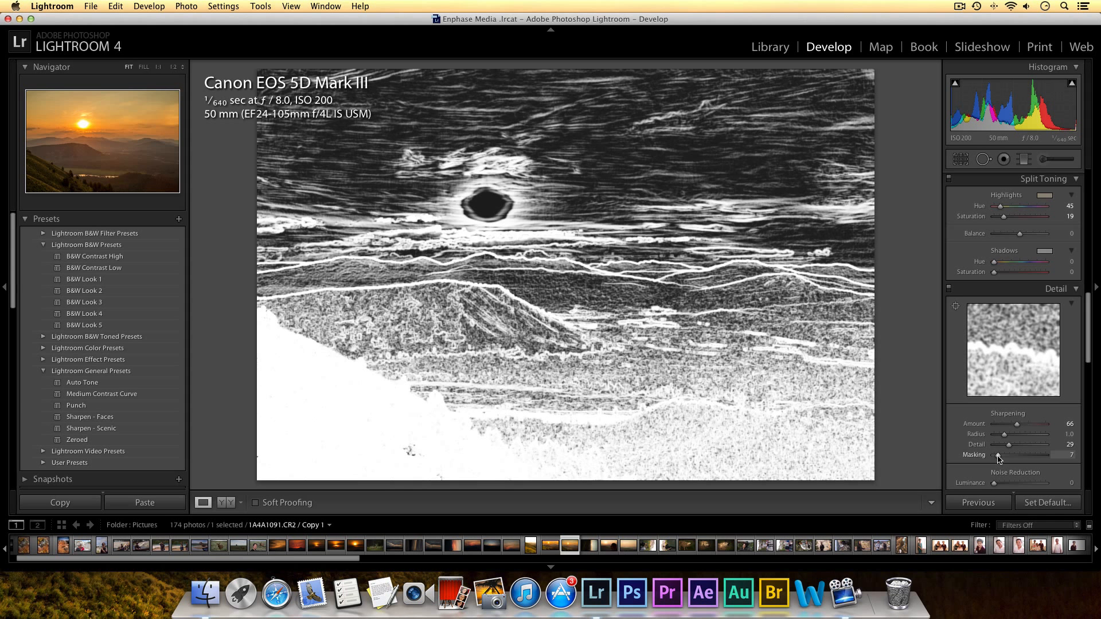
pyautogui.moveTo(998, 459); pyautogui.dragTo(1000, 459)
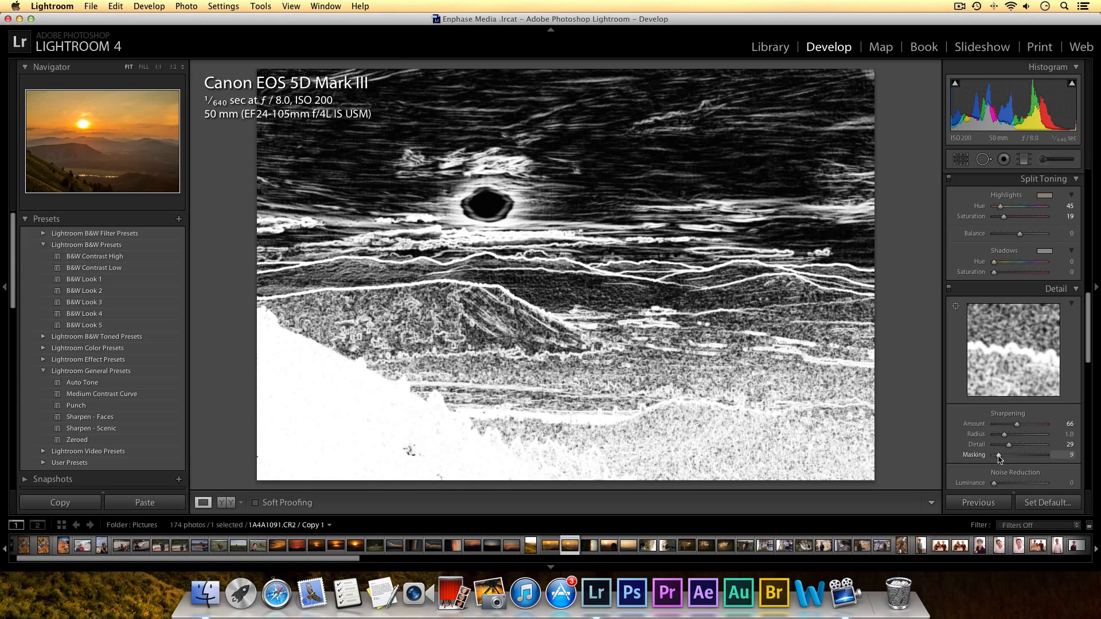
pyautogui.moveTo(1000, 458); pyautogui.dragTo(999, 459)
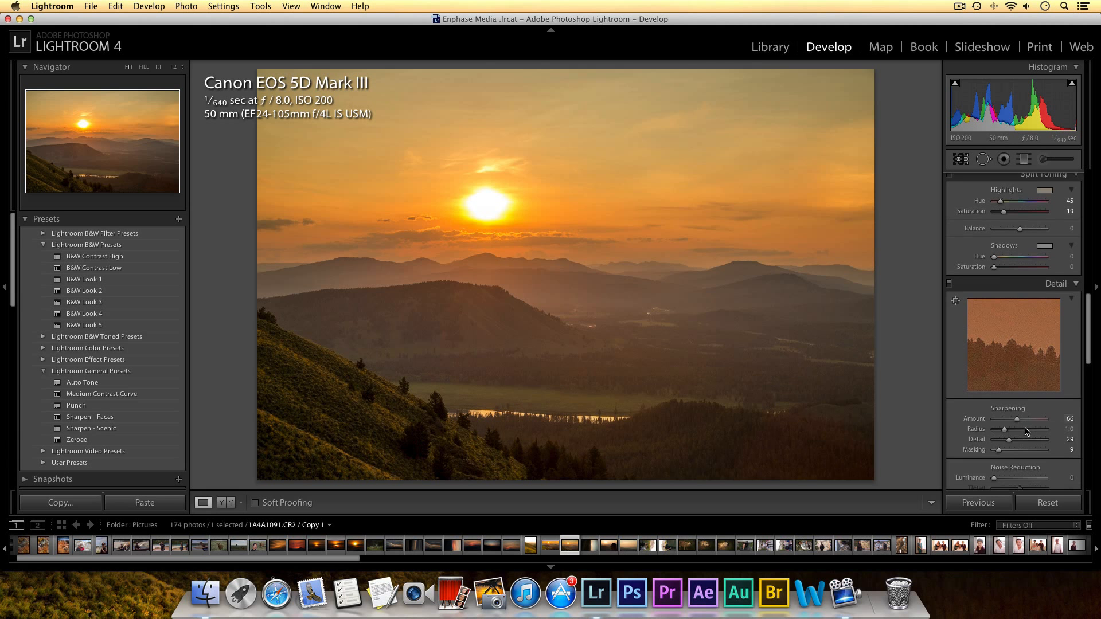
# Step: Set noise reduction Luminance to 20 and its Contrast to 9, and shift the detail preview area
pyautogui.scroll(-3, 1027, 432)
pyautogui.click(1004, 413)
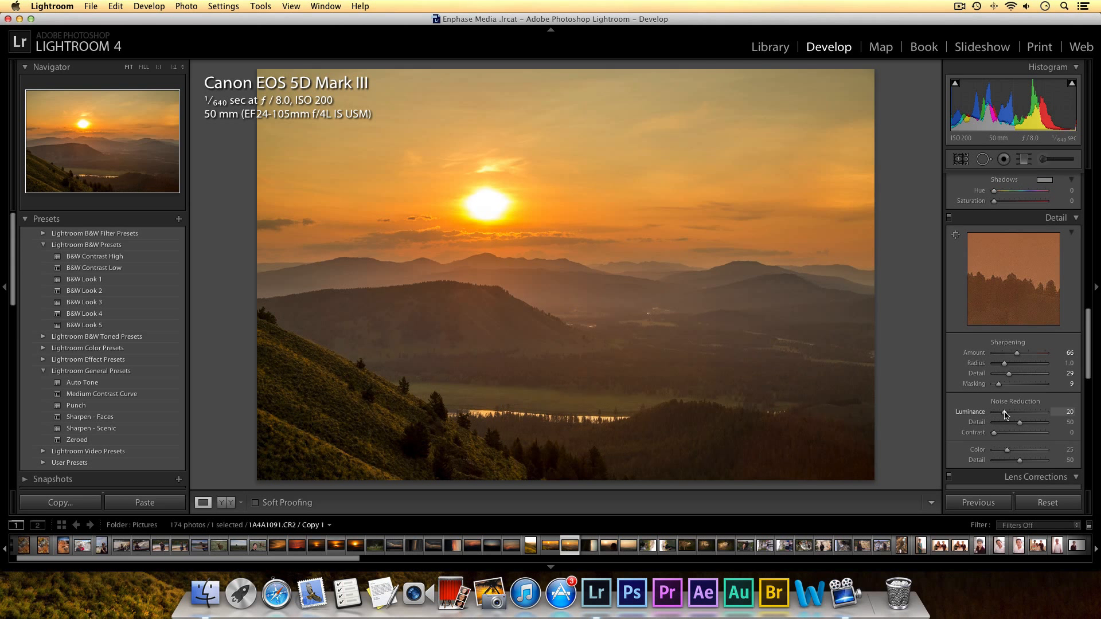
pyautogui.moveTo(995, 434); pyautogui.dragTo(1000, 434)
pyautogui.scroll(-3, 1003, 399)
pyautogui.moveTo(1021, 266); pyautogui.dragTo(1011, 256)
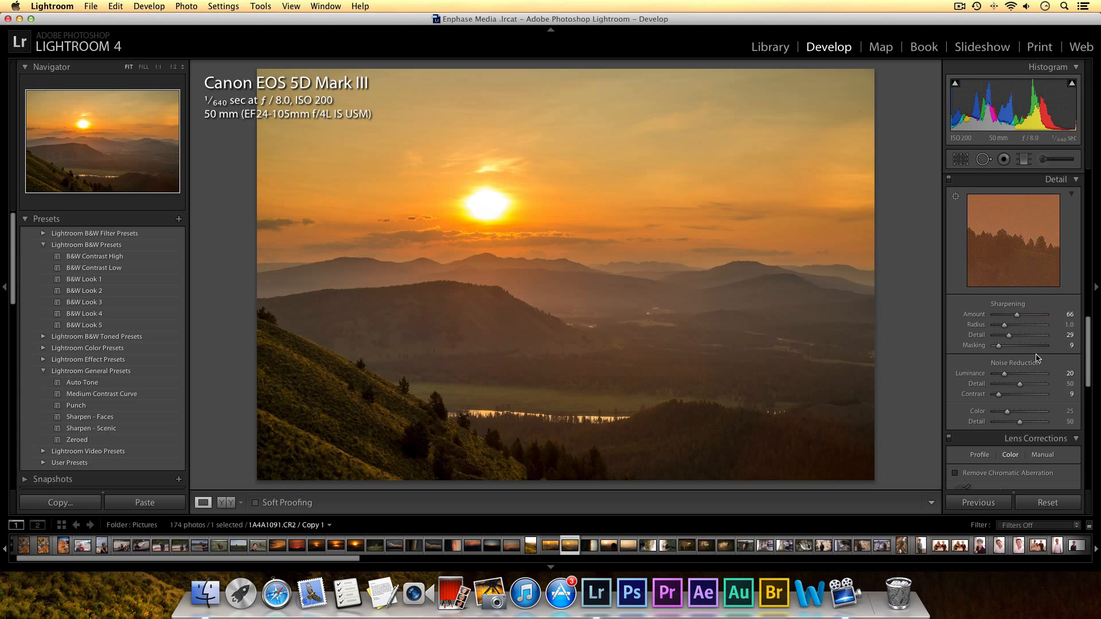
# Step: Turn on Remove Chromatic Aberration in the lens corrections
pyautogui.scroll(-5, 1032, 373)
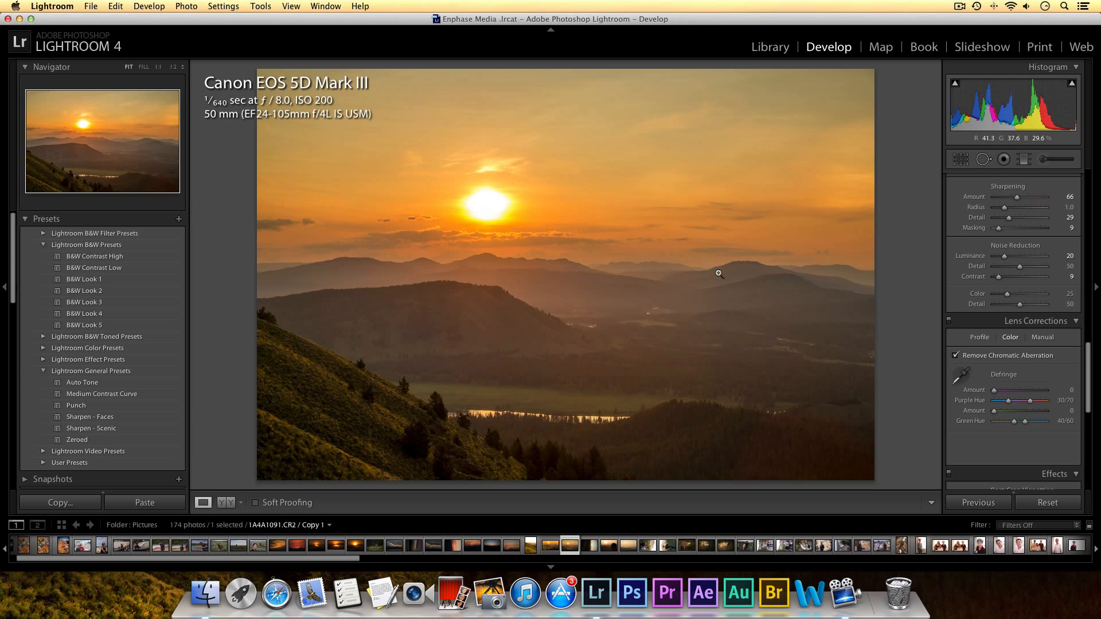
# Step: Compare the photo with and without lens profile corrections, leaving the profile corrections disabled
pyautogui.click(977, 338)
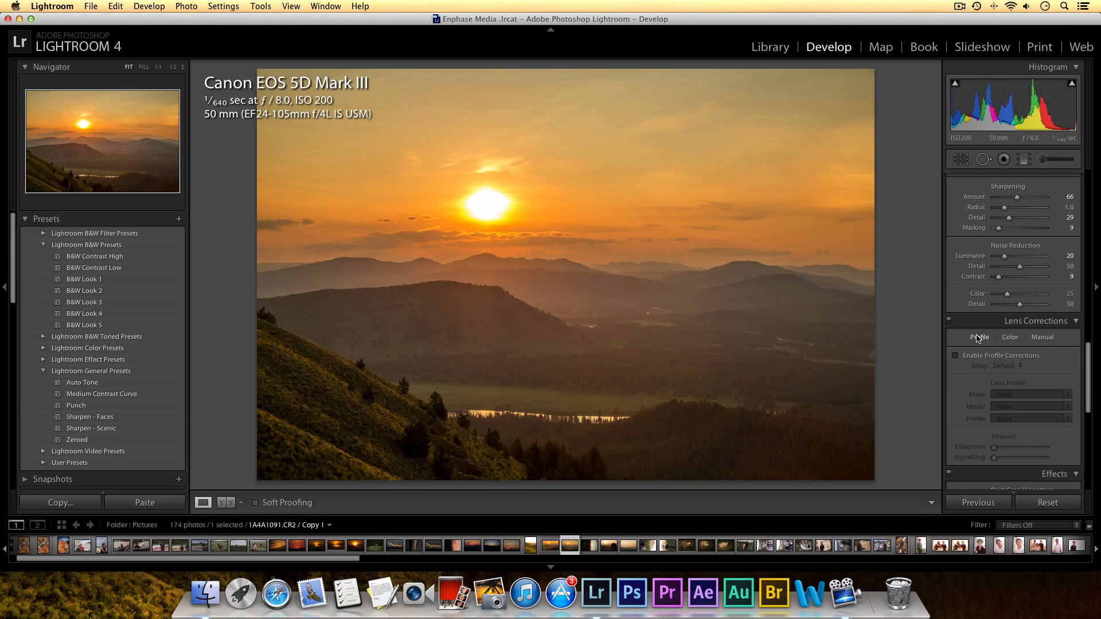
pyautogui.click(955, 356)
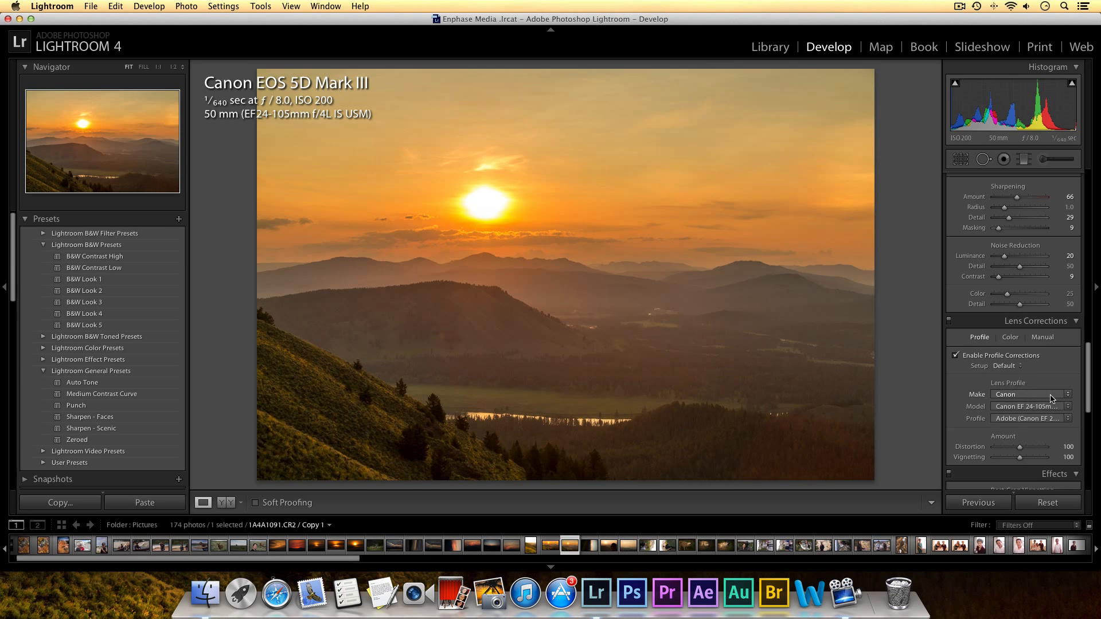
pyautogui.click(956, 356)
pyautogui.click(956, 356)
pyautogui.click(956, 356)
pyautogui.click(956, 357)
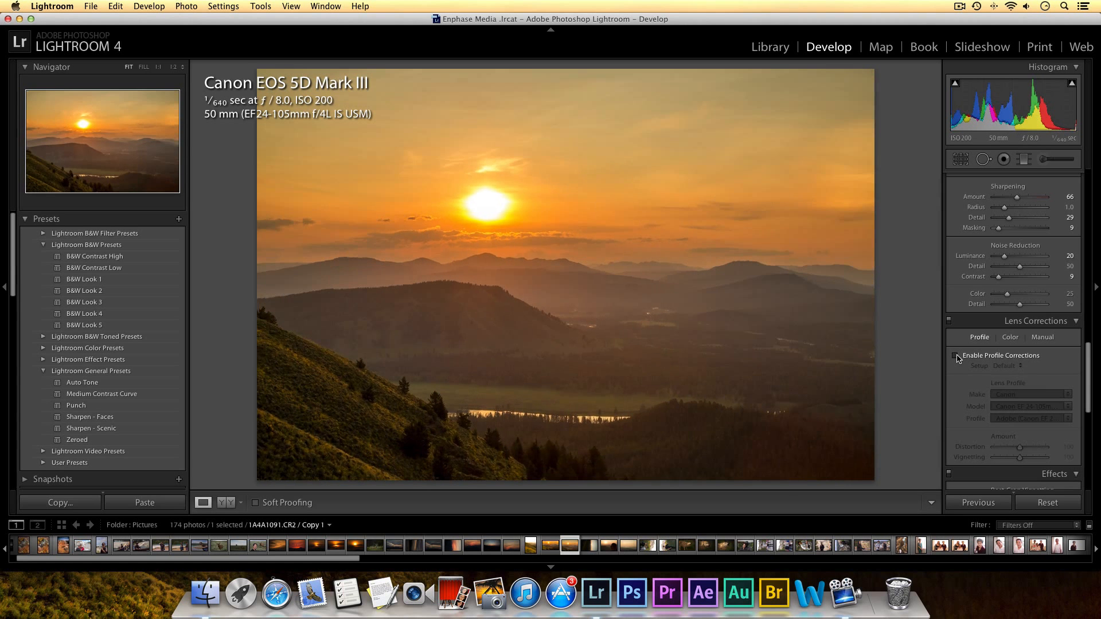
pyautogui.click(956, 356)
pyautogui.click(956, 356)
pyautogui.click(955, 356)
pyautogui.click(956, 356)
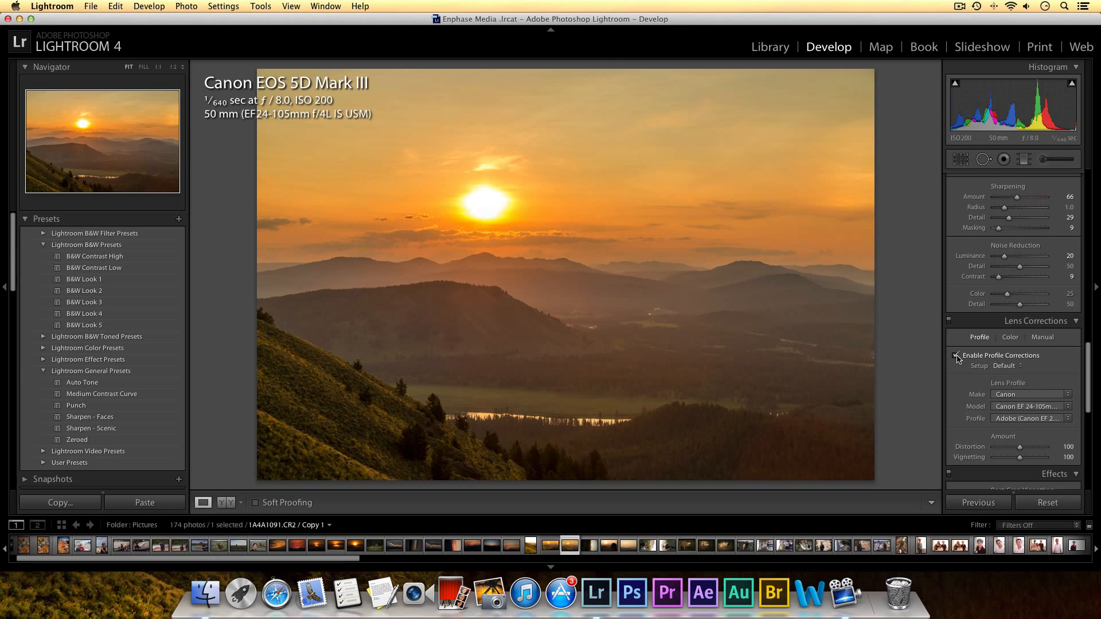
pyautogui.click(956, 357)
# Step: Try the Camera Landscape profile in the camera calibration and return it to Adobe Standard
pyautogui.scroll(-5, 975, 361)
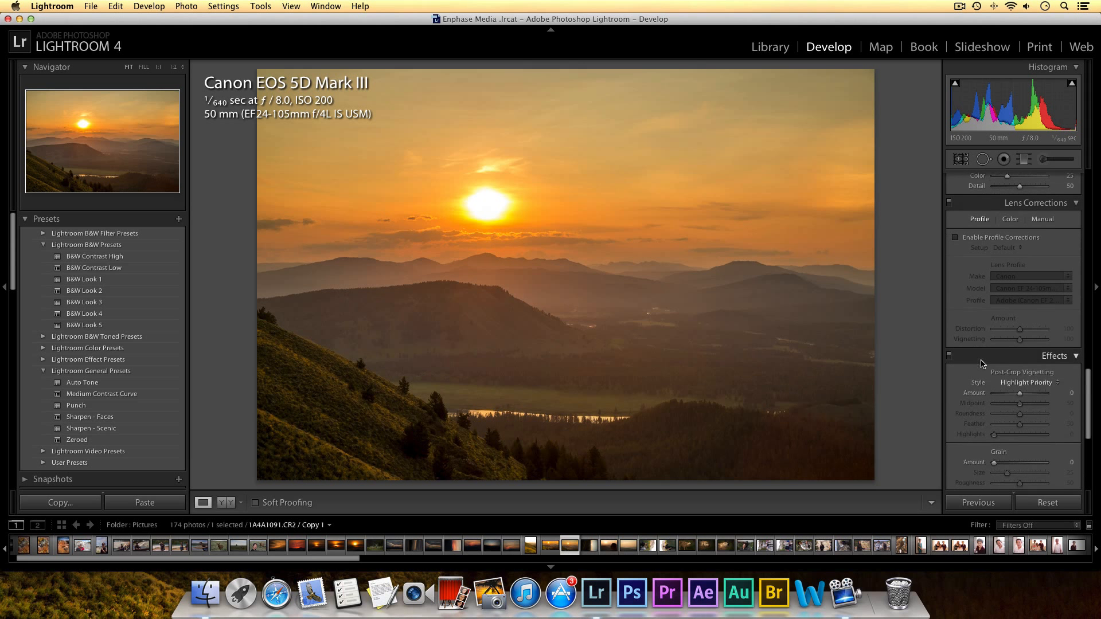
pyautogui.scroll(-2, 982, 364)
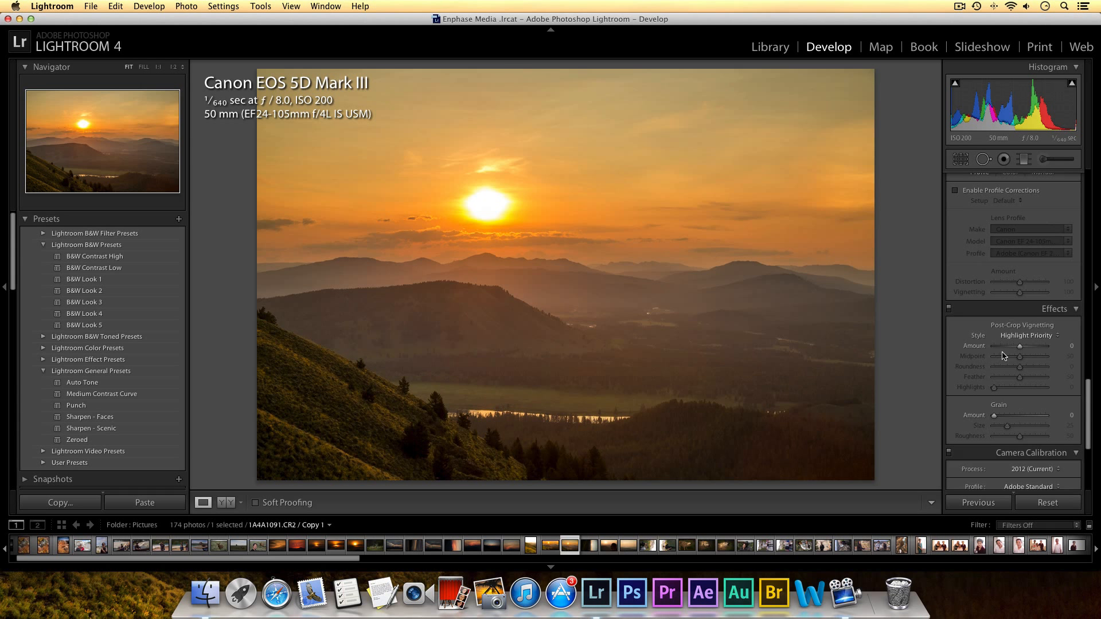
pyautogui.scroll(-3, 1016, 361)
pyautogui.scroll(-2, 1016, 360)
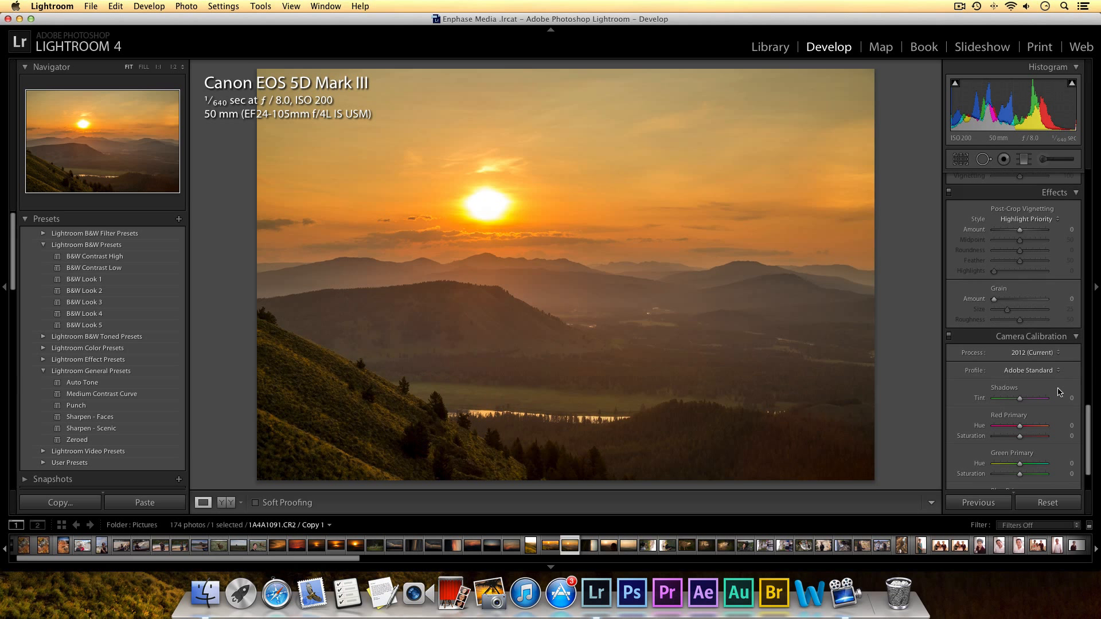
pyautogui.click(1043, 372)
pyautogui.click(1047, 388)
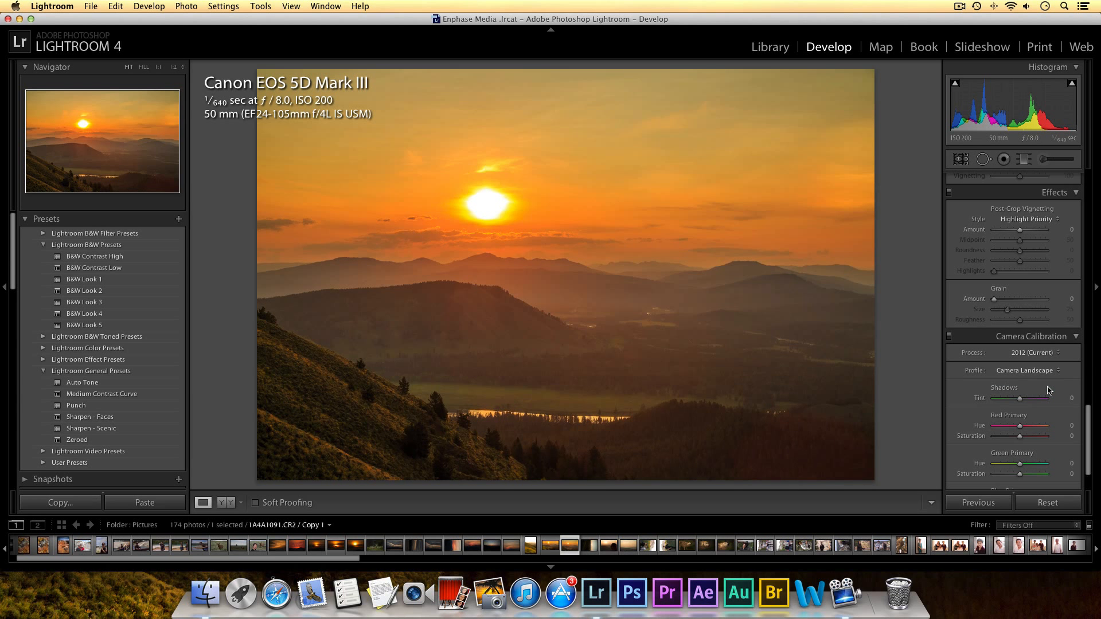
pyautogui.click(1047, 371)
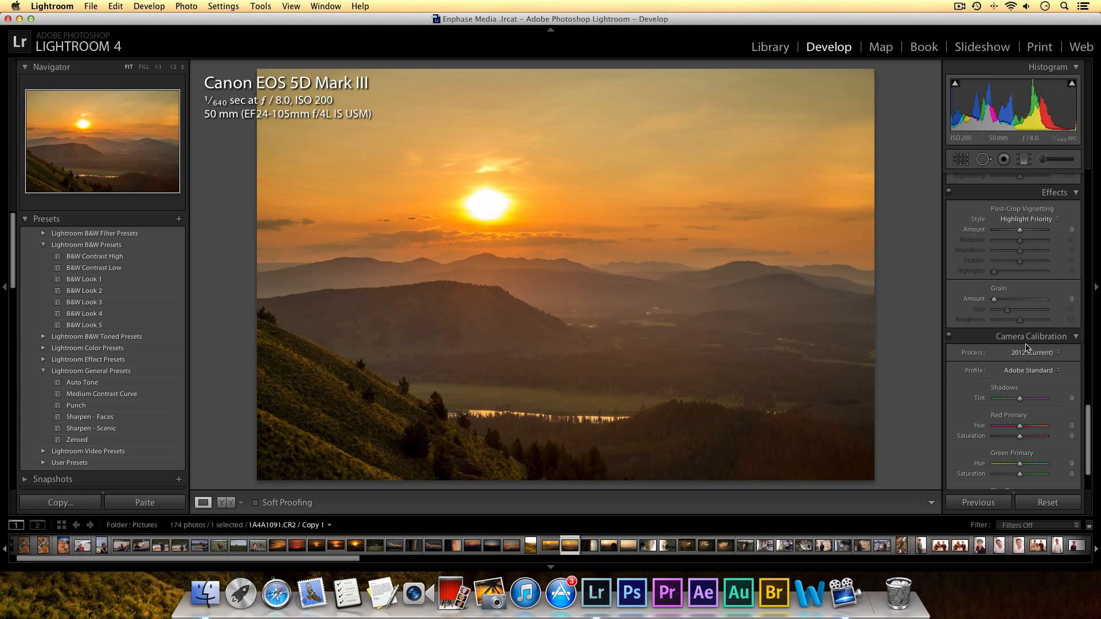
# Step: Crop a strip of sky off the photo's top and a narrower strip off its bottom, keeping the full width
pyautogui.scroll(15, 1026, 347)
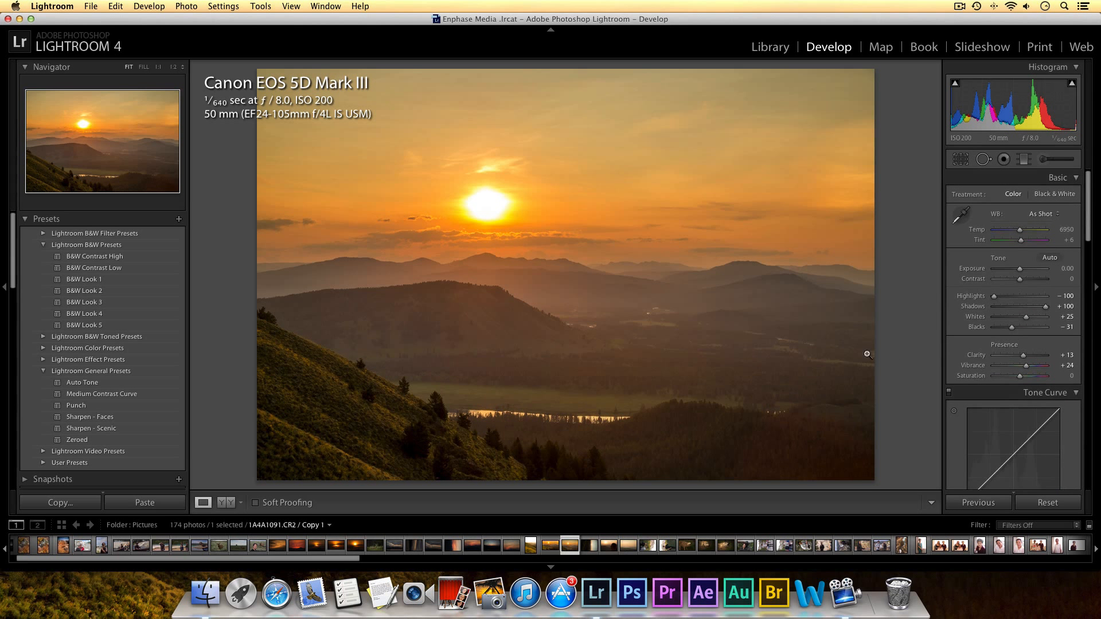
pyautogui.click(957, 166)
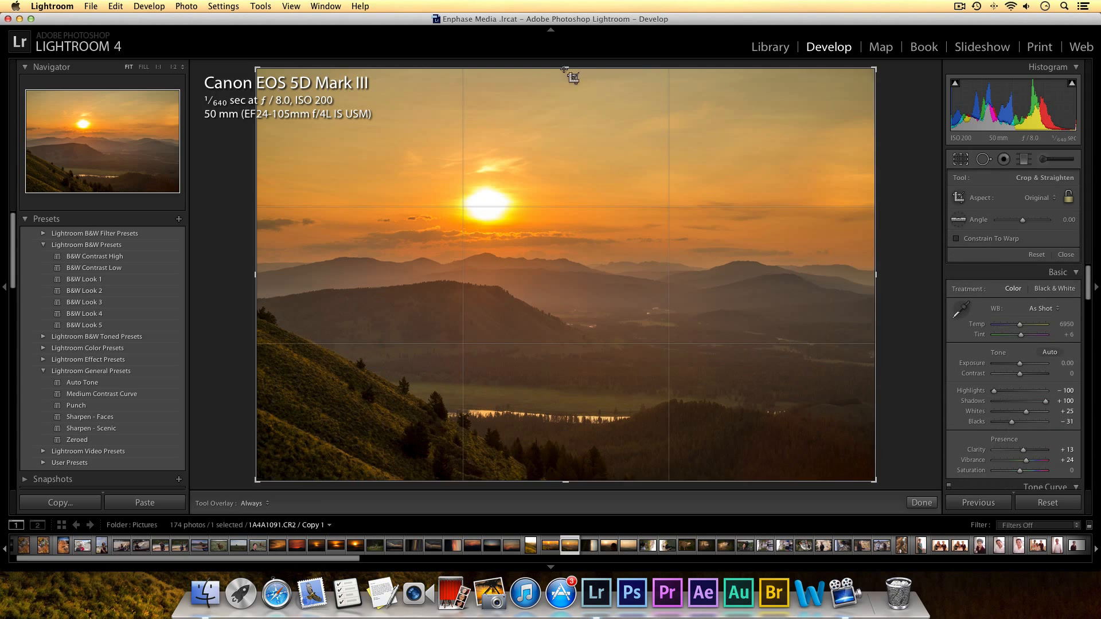
pyautogui.moveTo(566, 64); pyautogui.dragTo(567, 86)
pyautogui.moveTo(568, 459); pyautogui.dragTo(569, 450)
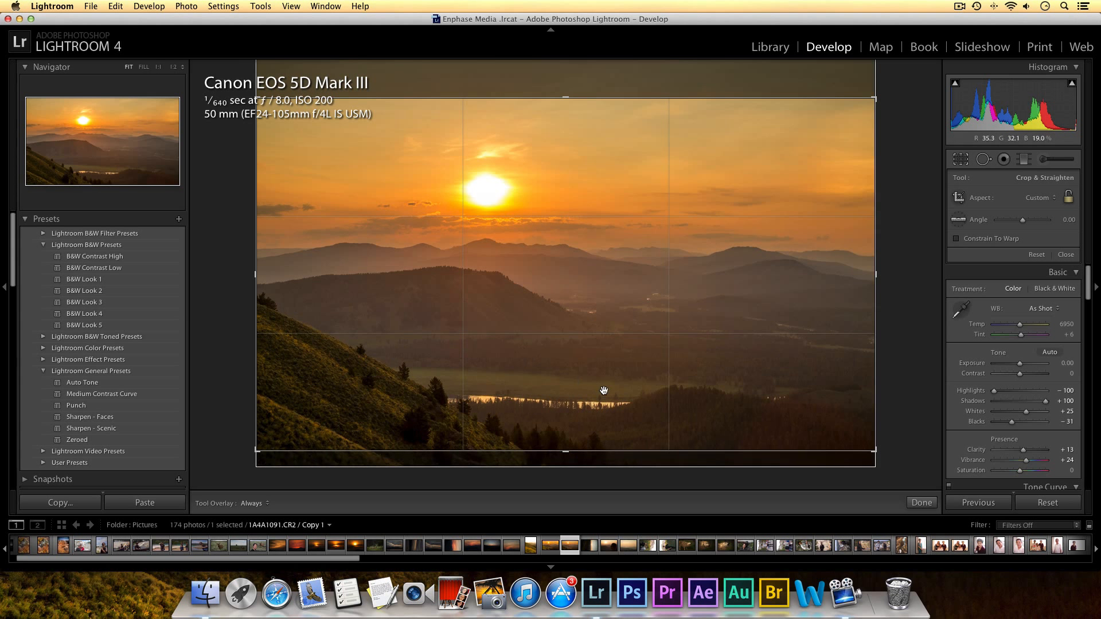
pyautogui.click(920, 503)
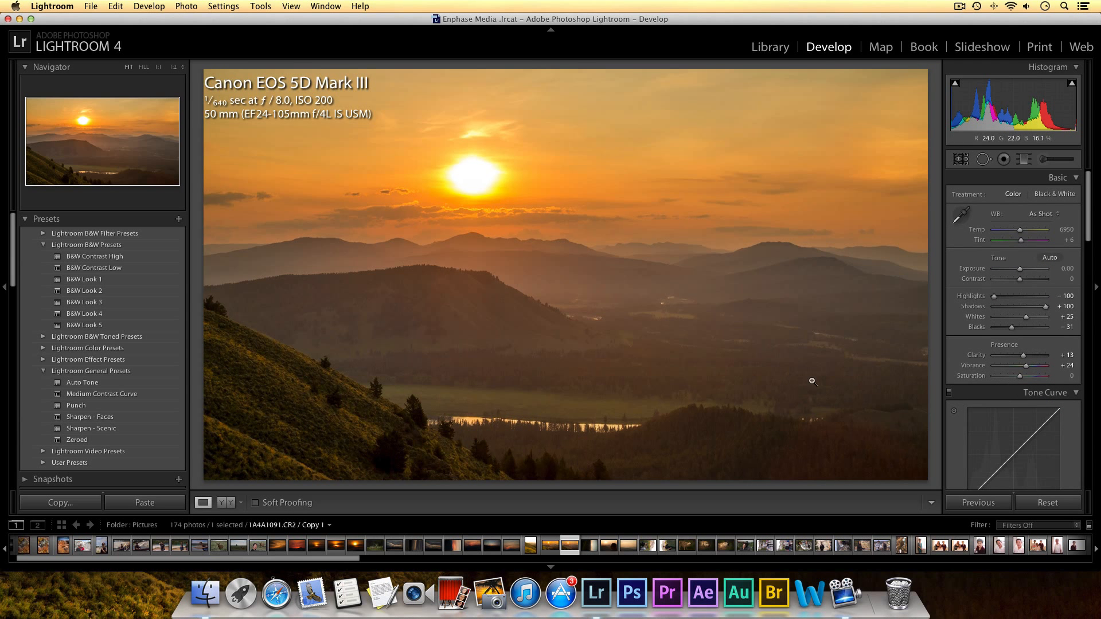
# Step: Readjust the crop's upper edge to include slightly more sky above the sun and apply it
pyautogui.click(961, 160)
pyautogui.moveTo(579, 89); pyautogui.dragTo(568, 89)
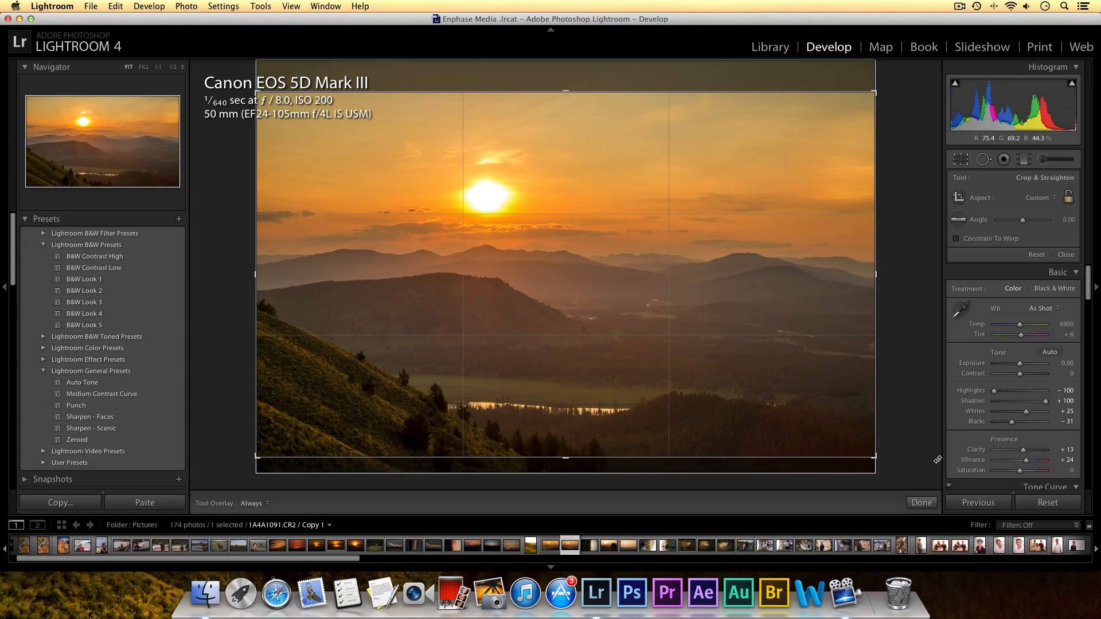
pyautogui.click(922, 503)
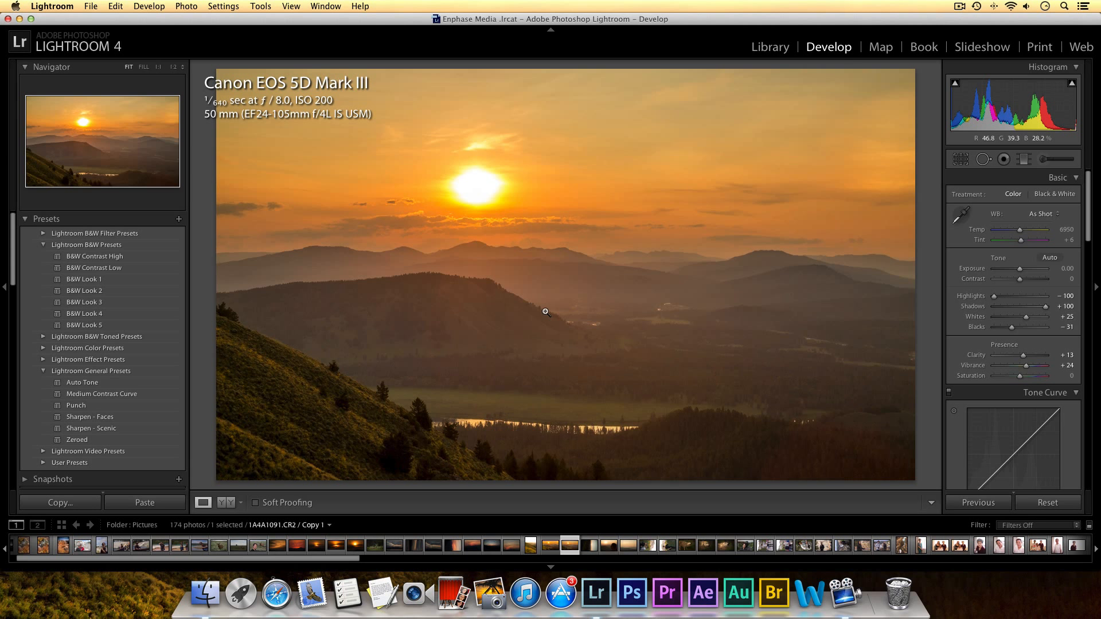
pyautogui.click(961, 158)
pyautogui.click(920, 503)
# Step: Set up an adjustment brush with Exposure 0.21, Contrast 28 and Clarity 45
pyautogui.click(1045, 163)
pyautogui.doubleClick(1028, 237)
pyautogui.moveTo(1022, 240); pyautogui.dragTo(1024, 240)
pyautogui.click(1045, 162)
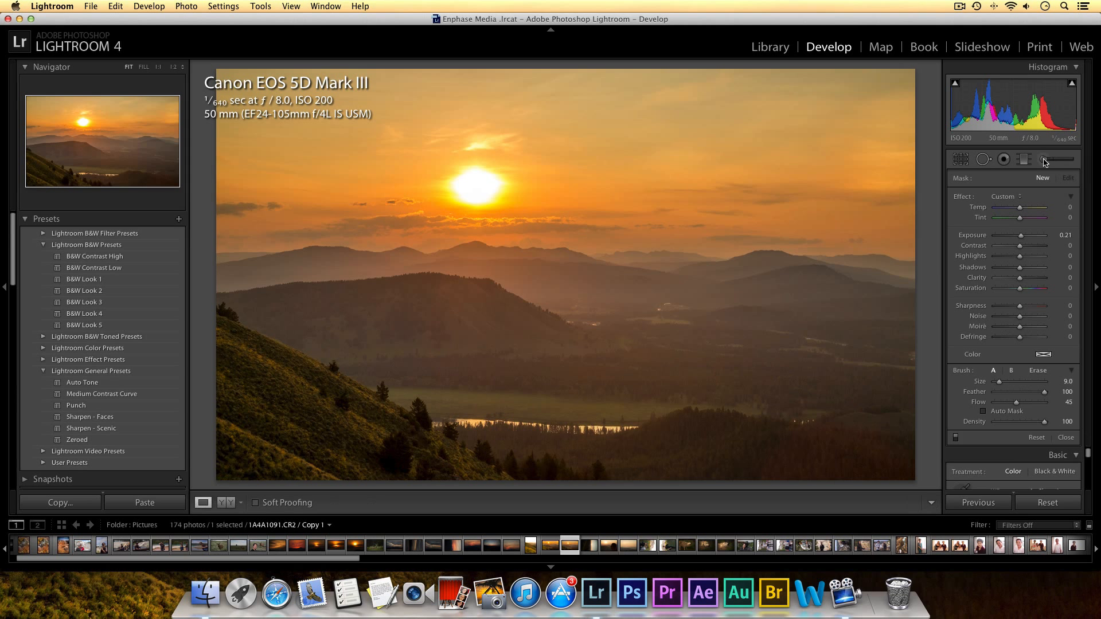
pyautogui.click(1045, 162)
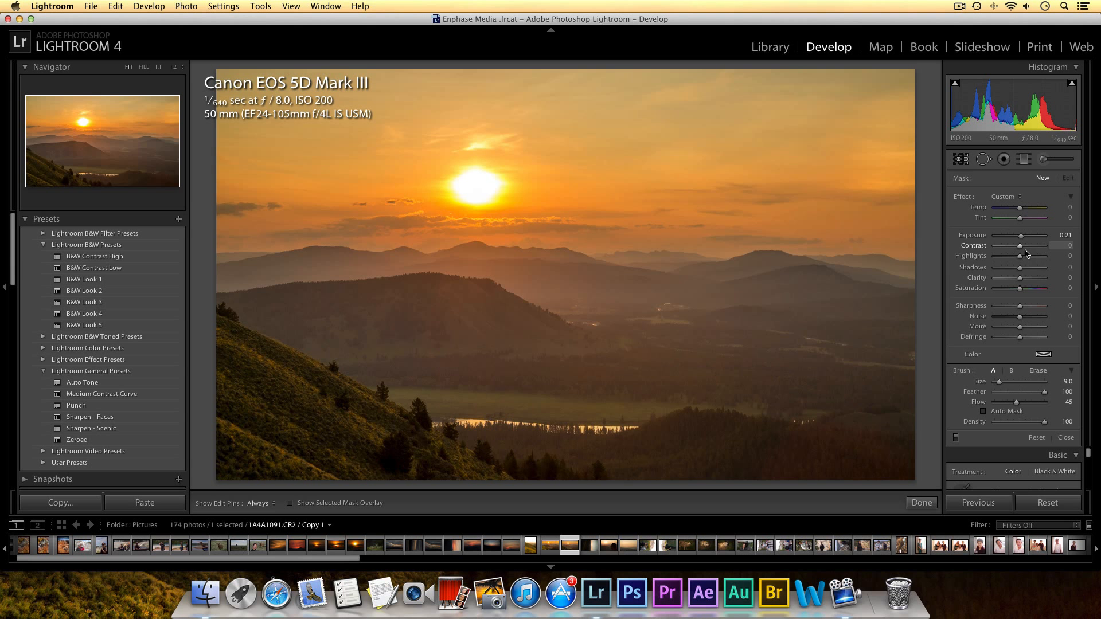
pyautogui.moveTo(1024, 251); pyautogui.dragTo(1026, 247)
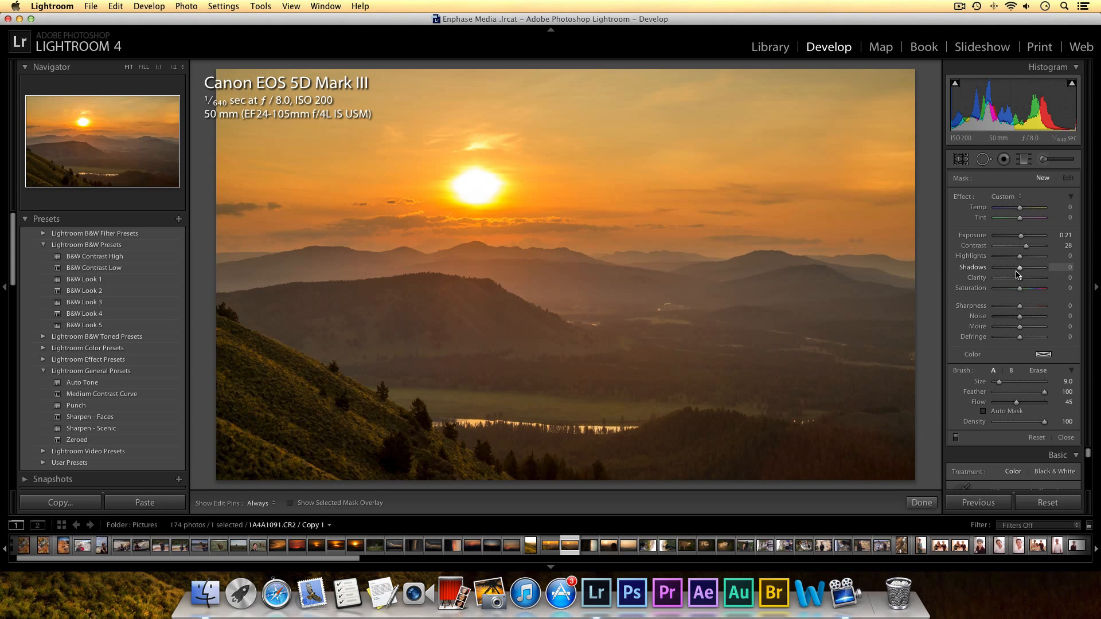
pyautogui.moveTo(1021, 279); pyautogui.dragTo(1026, 281)
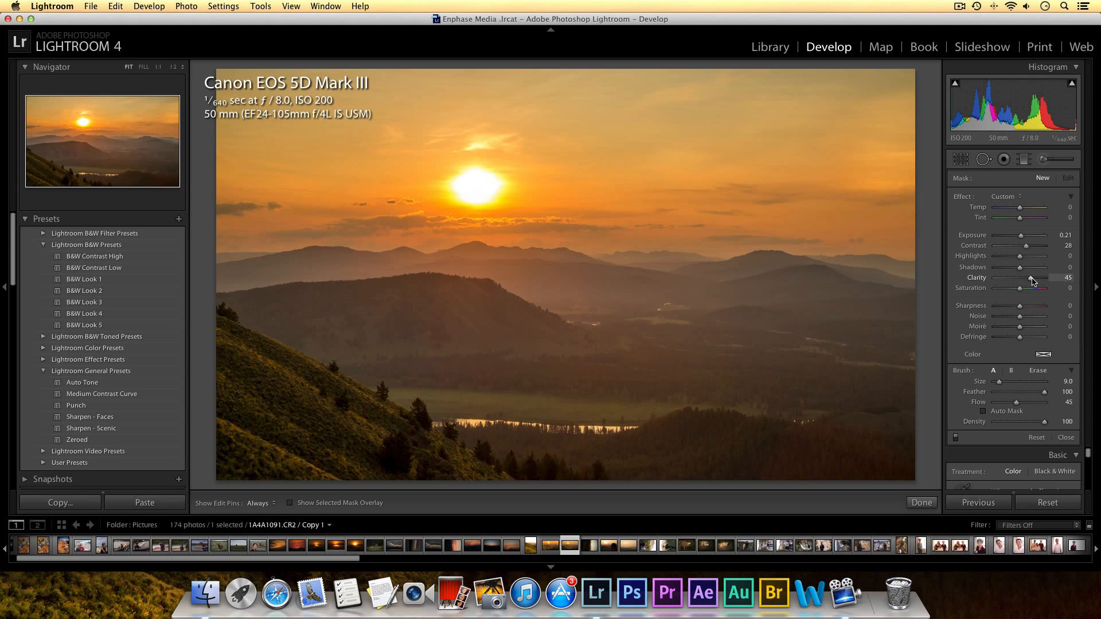
# Step: Paint the brush adjustment over the hazy distant hills and raise its Contrast to 47
pyautogui.press('h')
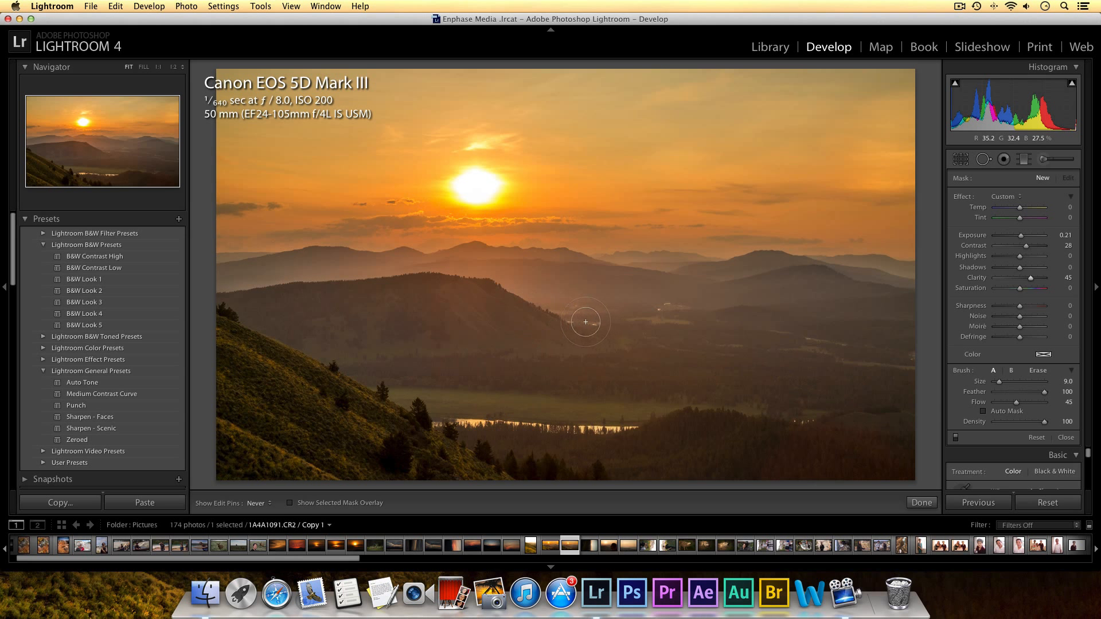
pyautogui.moveTo(519, 298); pyautogui.dragTo(536, 278)
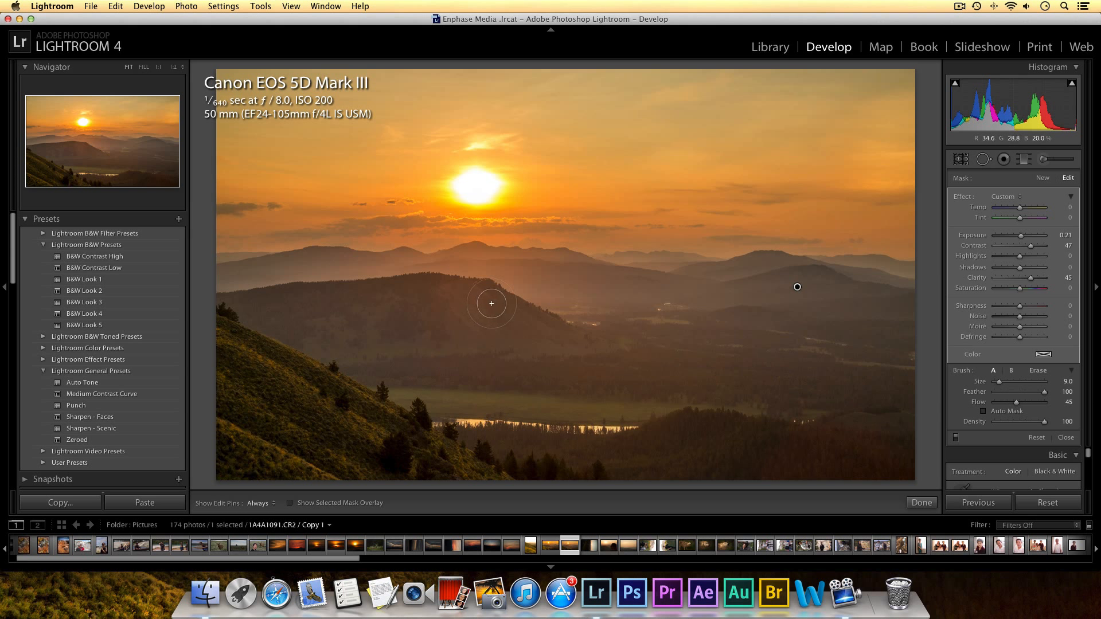
# Step: Start a new brush adjustment with the effect reset and set Exposure 0.29, Contrast 36, Shadows 16 and Clarity 29
pyautogui.click(1044, 178)
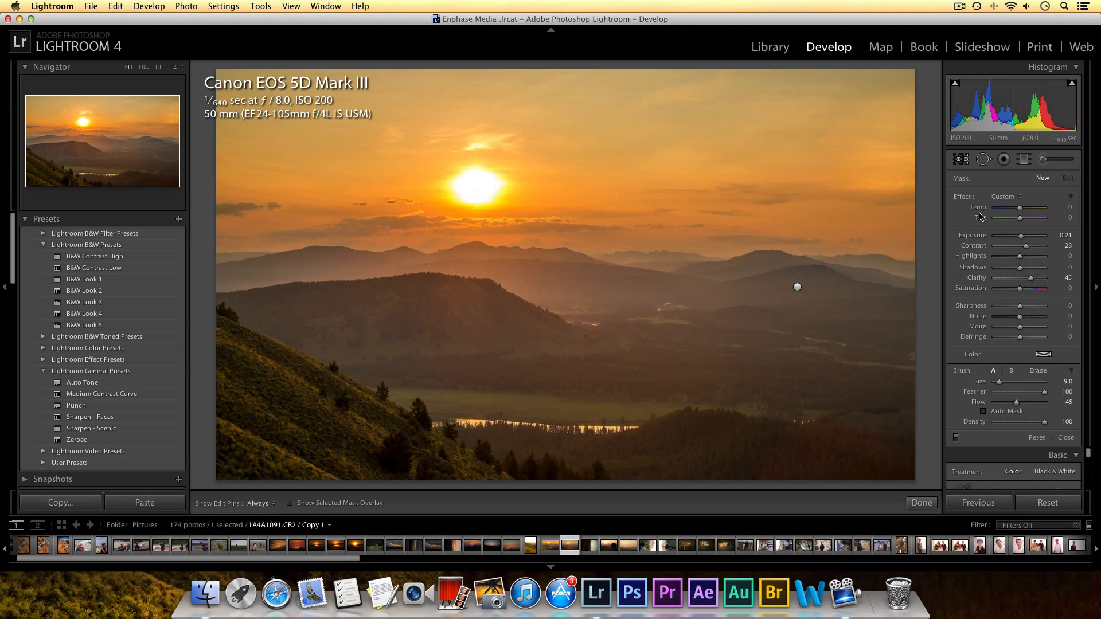
pyautogui.press('alt')
pyautogui.press('alt')
pyautogui.keyDown('alt'); pyautogui.click(965, 199); pyautogui.keyUp('alt')
pyautogui.moveTo(1022, 282); pyautogui.dragTo(1029, 283)
pyautogui.moveTo(1021, 237); pyautogui.dragTo(1030, 247)
# Step: Paint the new brush adjustment over the dark hill in the middle distance and increase its Clarity
pyautogui.press('h')
pyautogui.press('h')
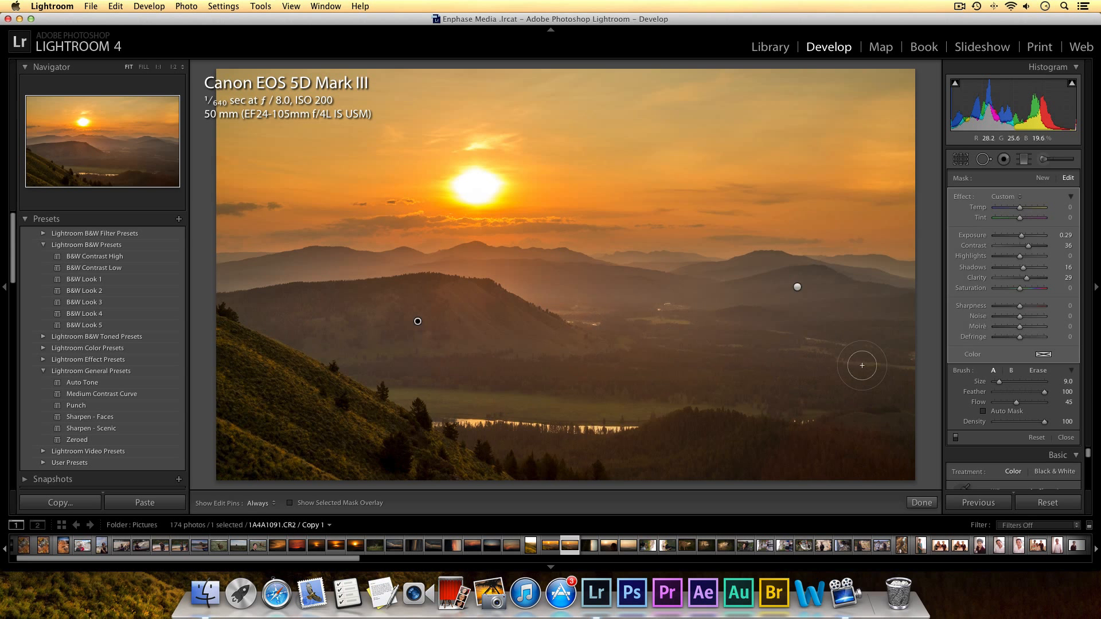
pyautogui.moveTo(1027, 279); pyautogui.dragTo(1036, 280)
# Step: Start another new brush adjustment and reset all its effect sliders to zero
pyautogui.click(1044, 178)
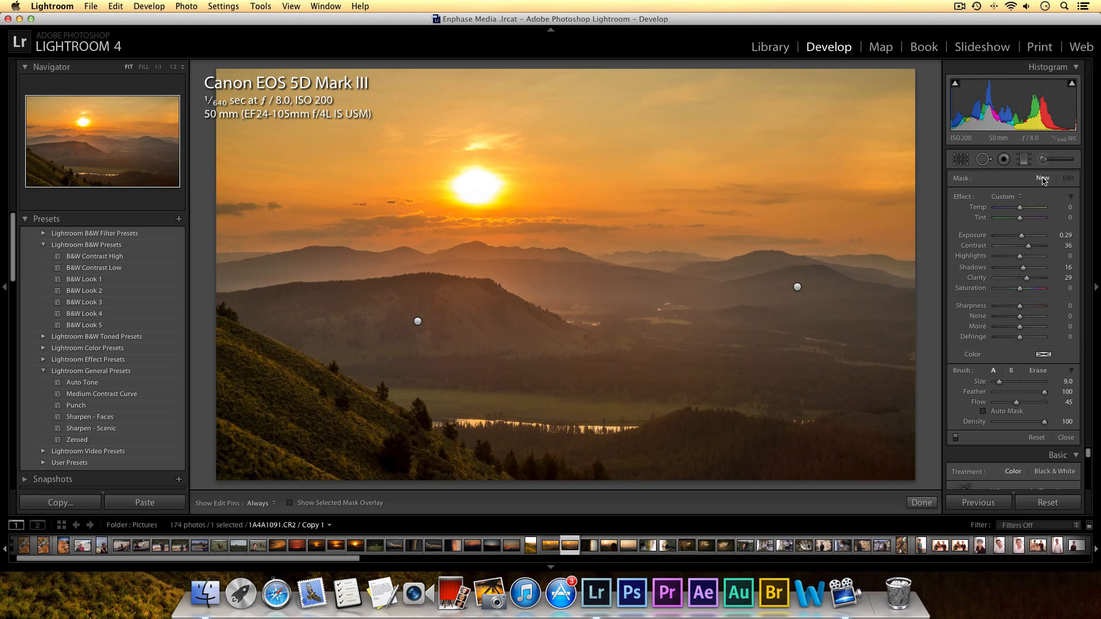
pyautogui.doubleClick(966, 198)
pyautogui.click(1062, 236)
pyautogui.write('8.6')
pyautogui.press('Return')
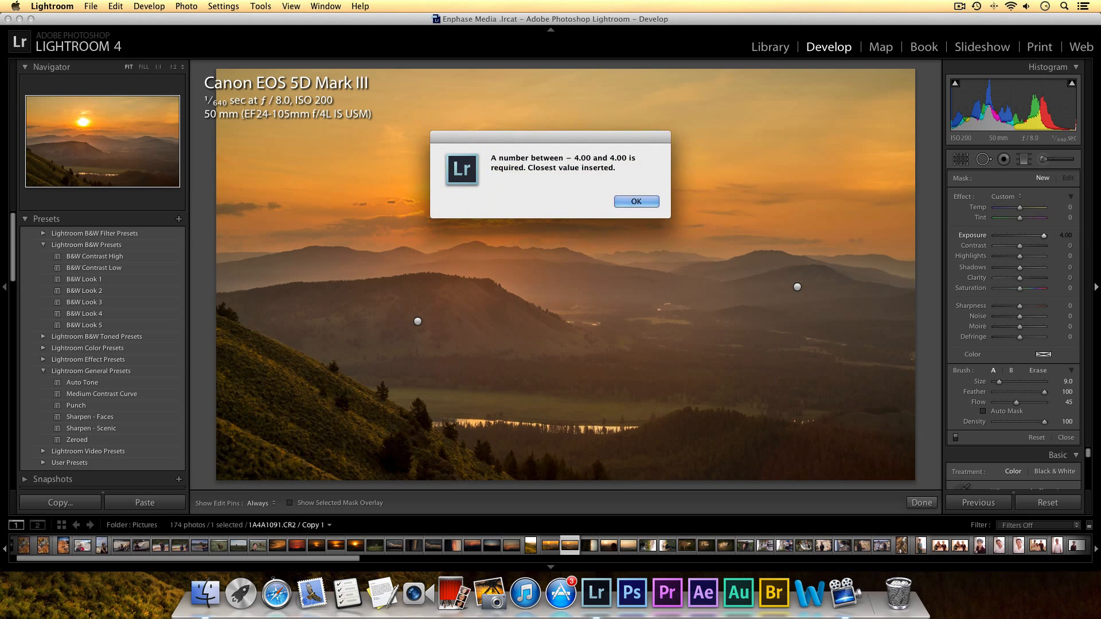
pyautogui.click(636, 202)
pyautogui.moveTo(1045, 238); pyautogui.dragTo(1046, 238)
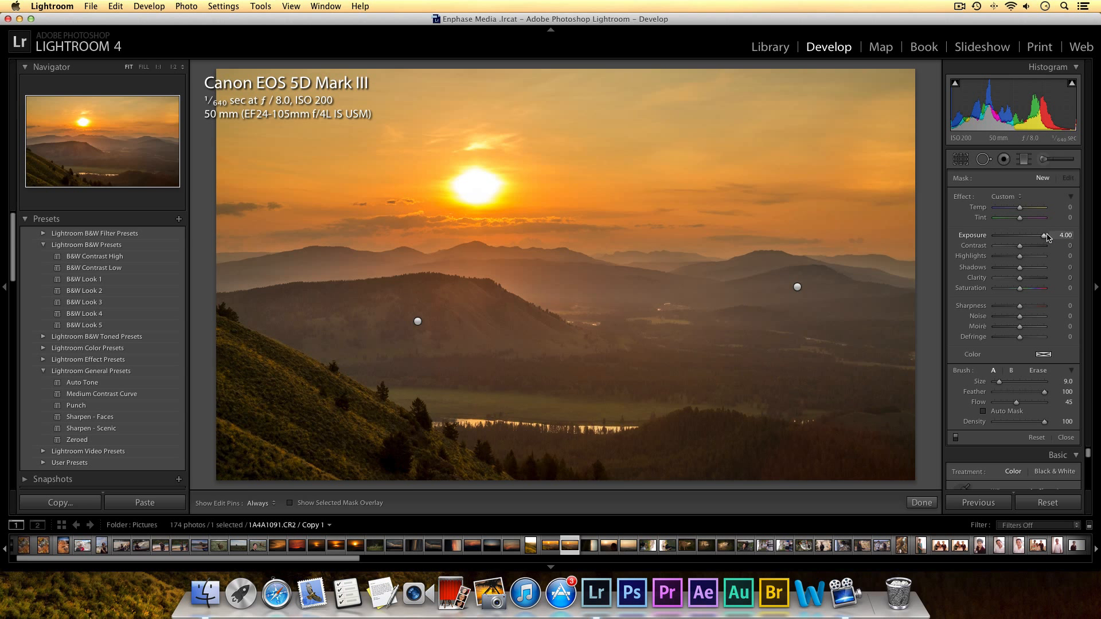
# Step: Set the new brush's Exposure to 0.86, Contrast to -31 and Highlights to 62
pyautogui.click(1066, 236)
pyautogui.press('BackSpace')
pyautogui.press('Return')
pyautogui.click(1070, 245)
pyautogui.write('-31')
pyautogui.press('Return')
pyautogui.click(1068, 257)
pyautogui.write('62')
pyautogui.press('Return')
# Step: Set the new brush's Shadows to 100, Clarity to 15 and Saturation to 28
pyautogui.click(1069, 267)
pyautogui.press('Return')
pyautogui.click(1069, 278)
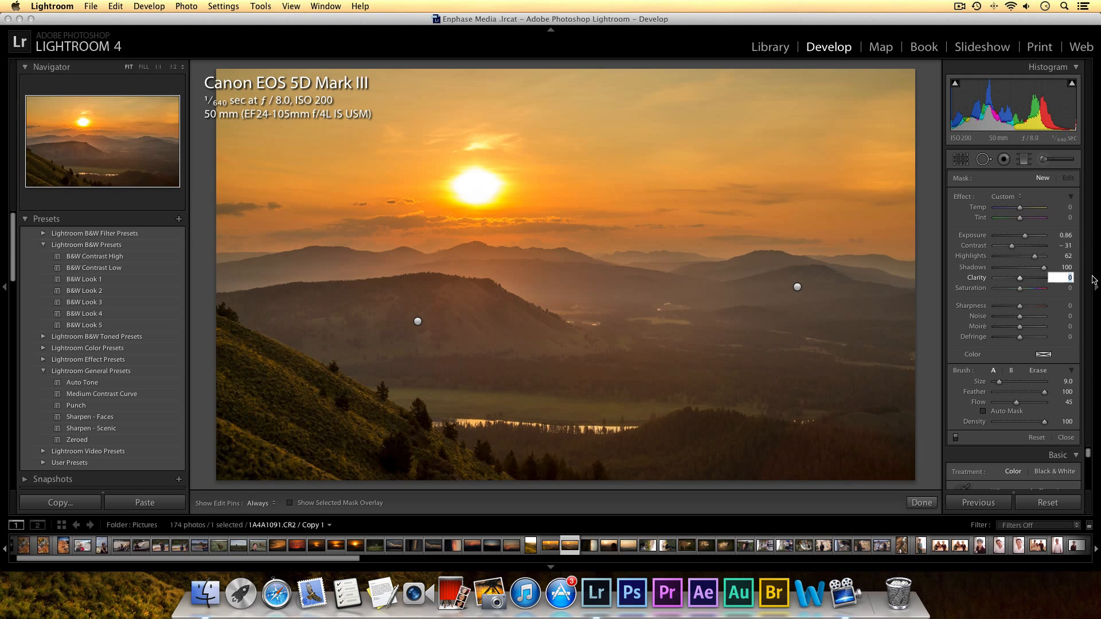
pyautogui.press('Return')
pyautogui.press('Tab')
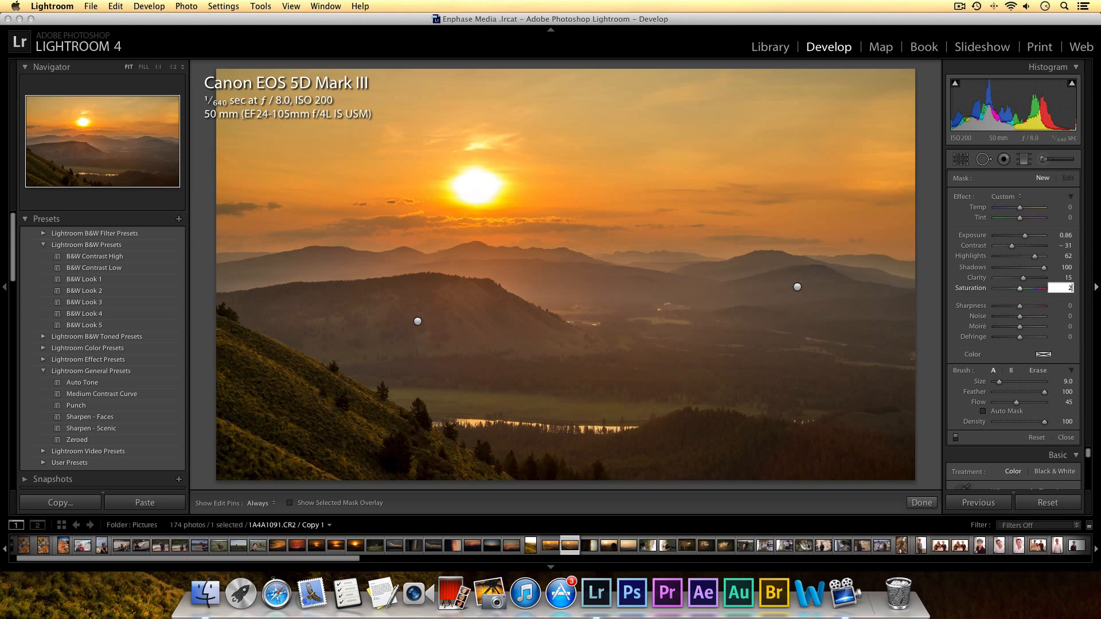
pyautogui.press('Return')
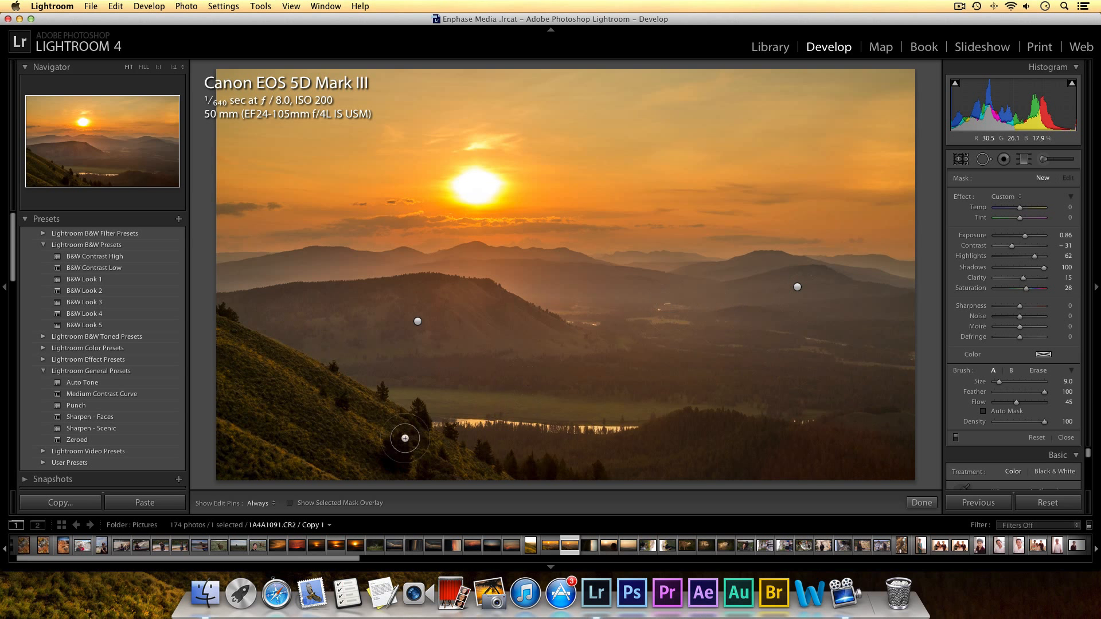
# Step: Set the brush Flow to 72 and paint the brightening adjustment over the grassy foreground hillside
pyautogui.press('h')
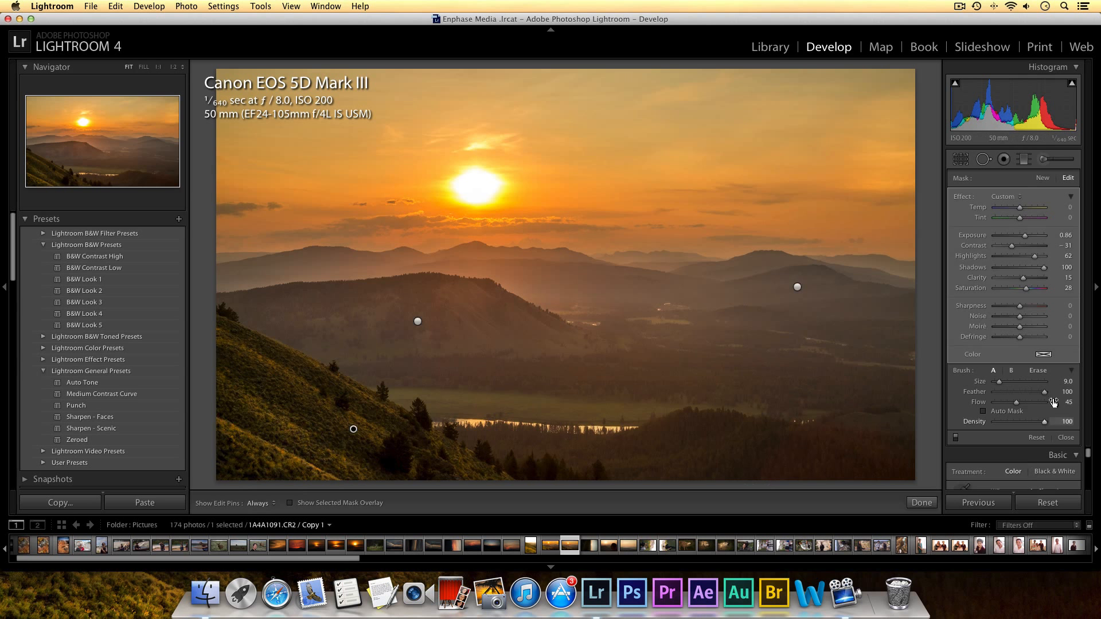
pyautogui.click(1031, 403)
pyautogui.press('h')
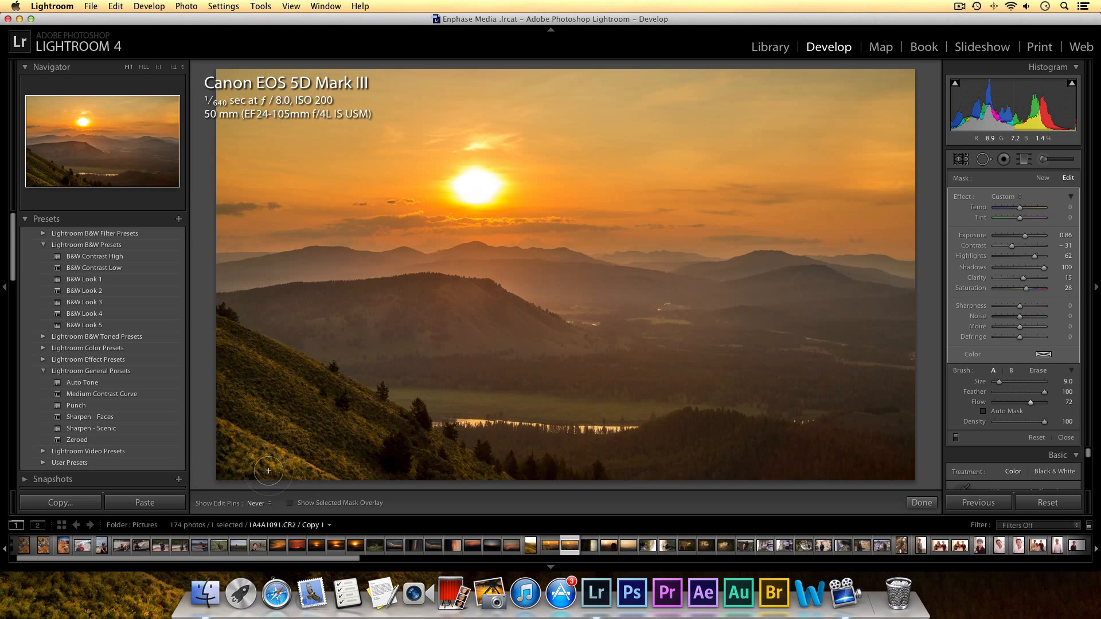
pyautogui.moveTo(265, 462)
pyautogui.mouseDown()
pyautogui.moveTo(224, 409)
pyautogui.moveTo(267, 451)
pyautogui.moveTo(236, 433)
pyautogui.moveTo(253, 393)
pyautogui.moveTo(206, 351)
pyautogui.moveTo(321, 413)
pyautogui.moveTo(247, 355)
pyautogui.moveTo(370, 456)
pyautogui.moveTo(375, 479)
pyautogui.moveTo(275, 436)
pyautogui.mouseUp()
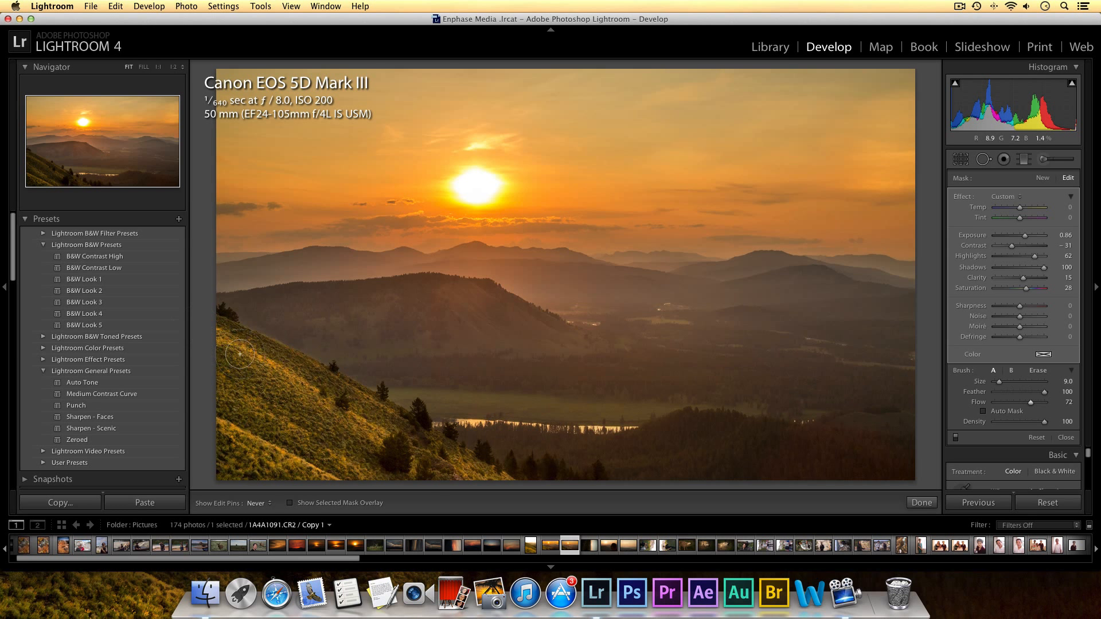
# Step: Inspect the foreground hillside's edge at 1:1 with the selected mask overlay shown and the edit pins hidden
pyautogui.press('h')
pyautogui.press('z')
pyautogui.moveTo(56, 168); pyautogui.dragTo(61, 166)
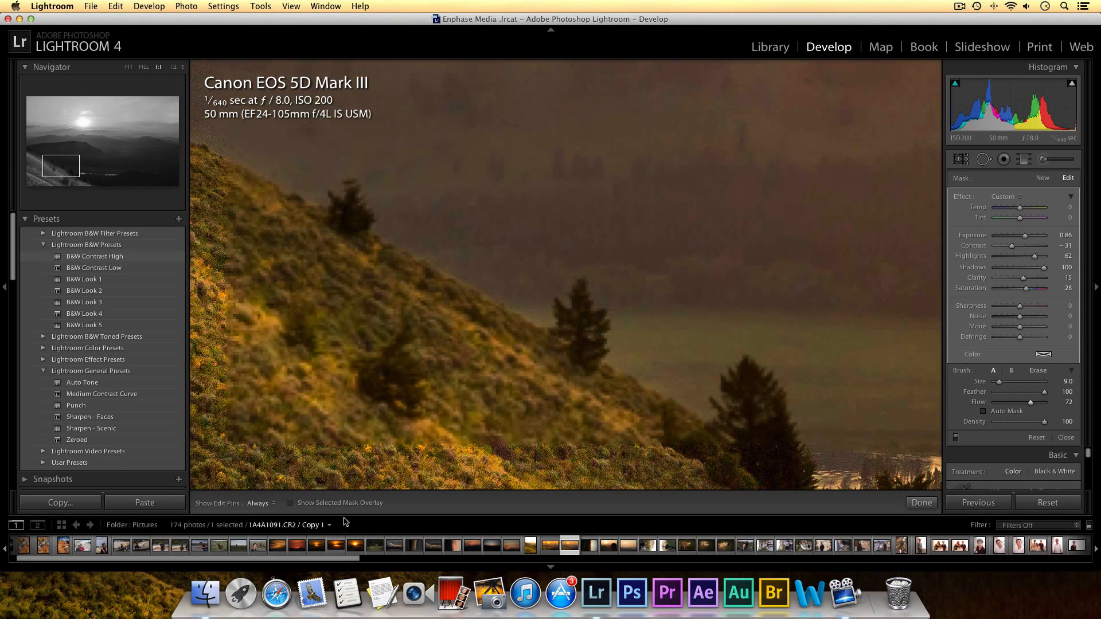
pyautogui.click(290, 503)
pyautogui.press('h')
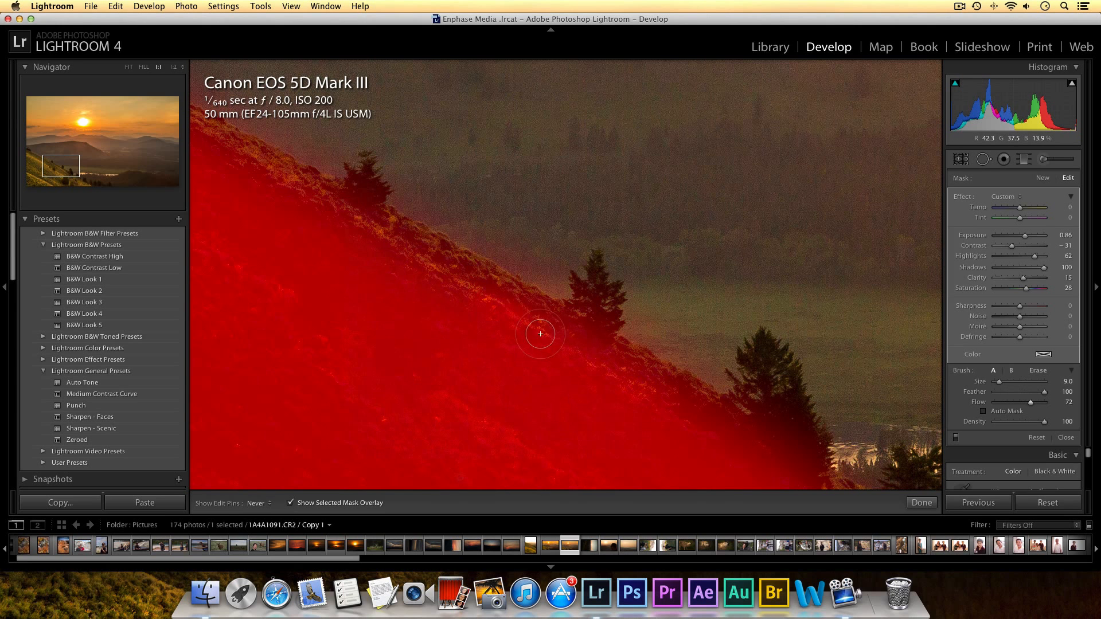
# Step: Extend the brightening mask up to the foreground hillside's ridge edge, including its far-left section, at 1:1
pyautogui.moveTo(490, 296)
pyautogui.mouseDown()
pyautogui.moveTo(402, 253)
pyautogui.moveTo(413, 264)
pyautogui.moveTo(329, 202)
pyautogui.moveTo(236, 170)
pyautogui.mouseUp()
pyautogui.press('h')
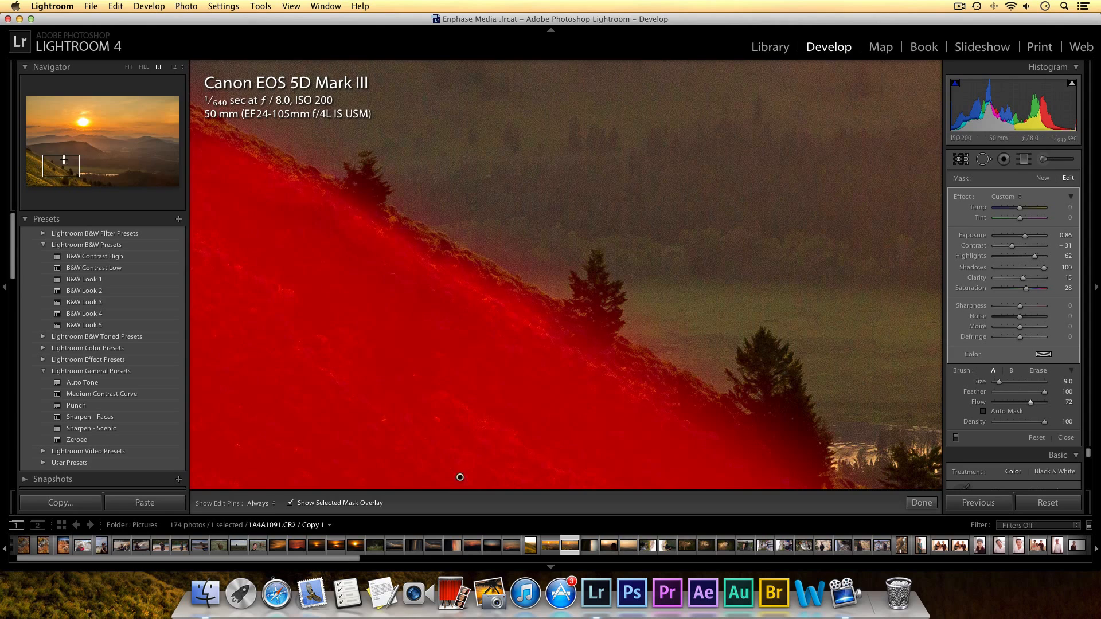
pyautogui.click(45, 155)
pyautogui.press('h')
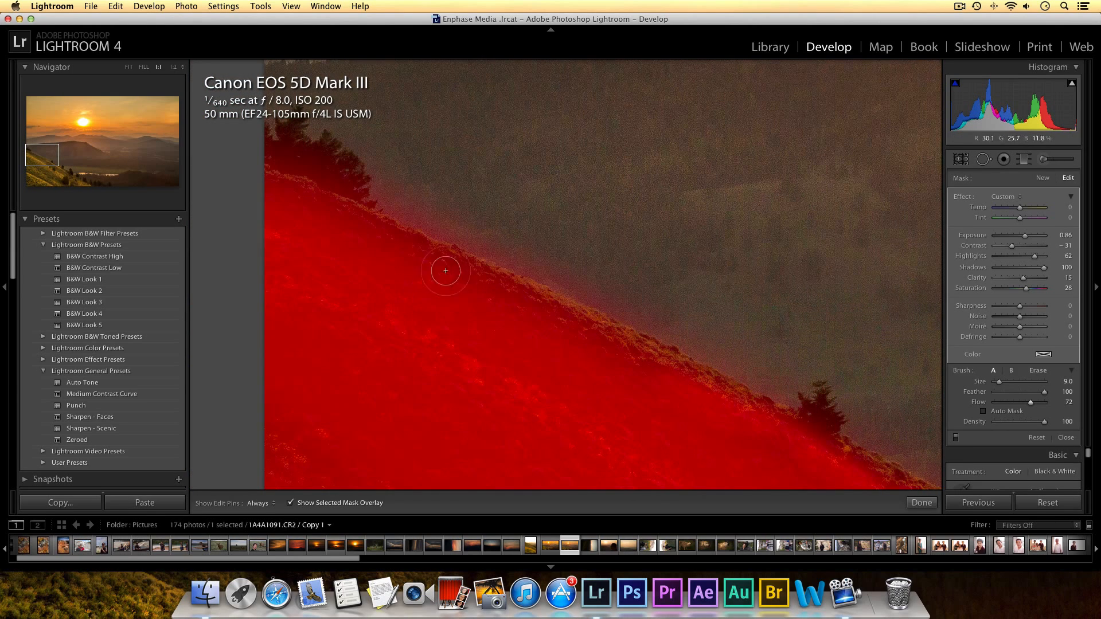
pyautogui.moveTo(283, 210); pyautogui.dragTo(732, 414)
pyautogui.press('h')
# Step: Erase the mask spill above the hillside's ridge line, using eraser sizes 6.0 and 10.0
pyautogui.click(1038, 370)
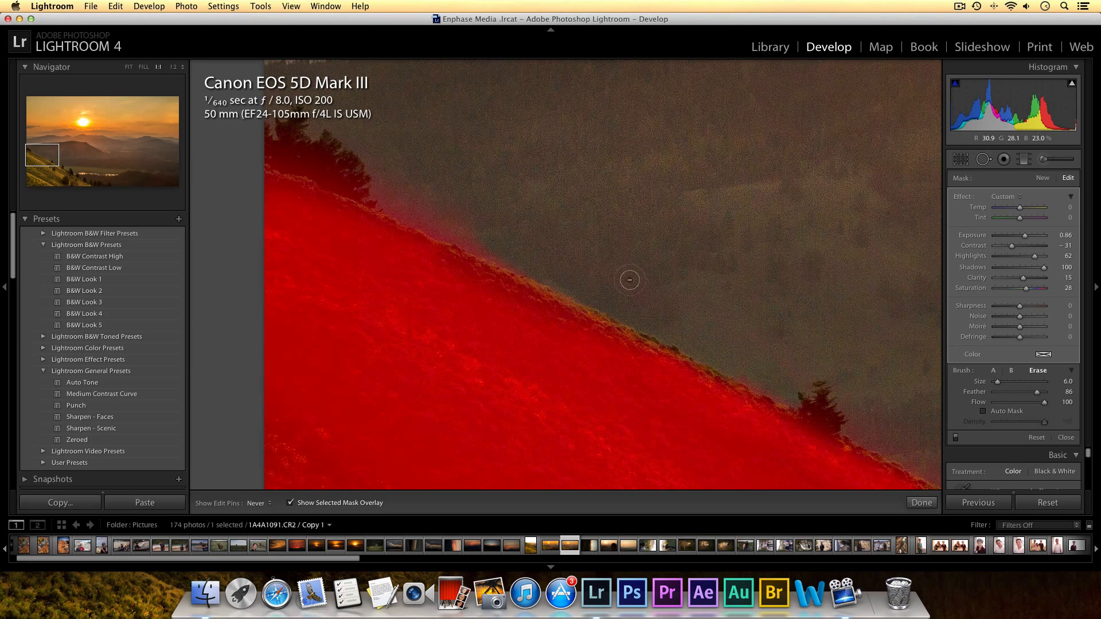
pyautogui.press('h')
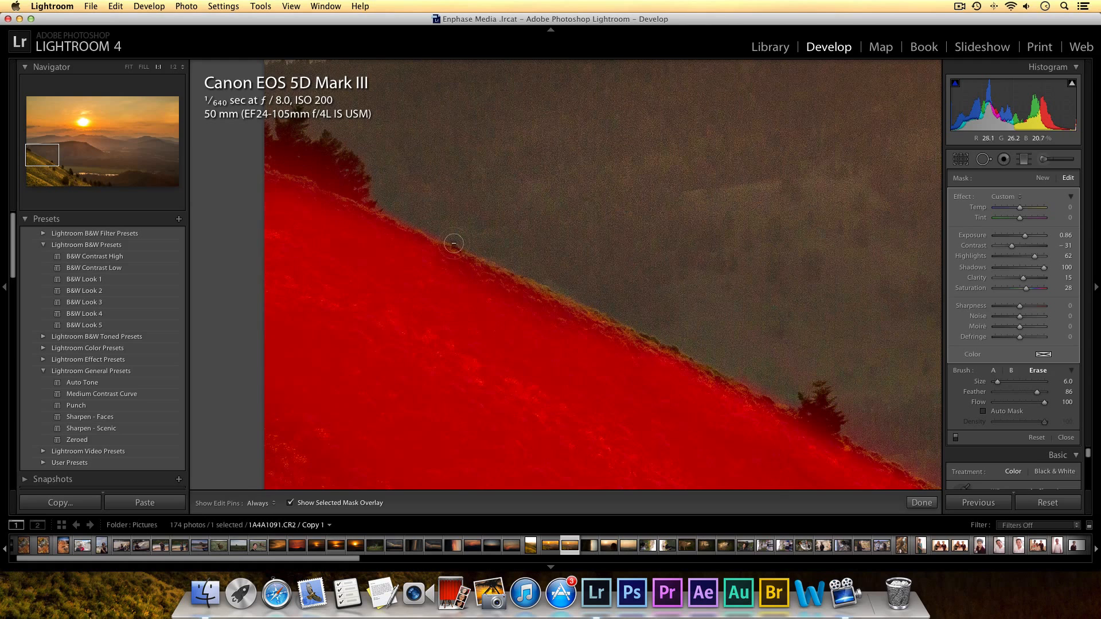
pyautogui.moveTo(38, 156); pyautogui.dragTo(53, 164)
pyautogui.press(']')
pyautogui.moveTo(712, 307)
pyautogui.mouseDown()
pyautogui.moveTo(648, 257)
pyautogui.moveTo(678, 275)
pyautogui.moveTo(584, 233)
pyautogui.mouseUp()
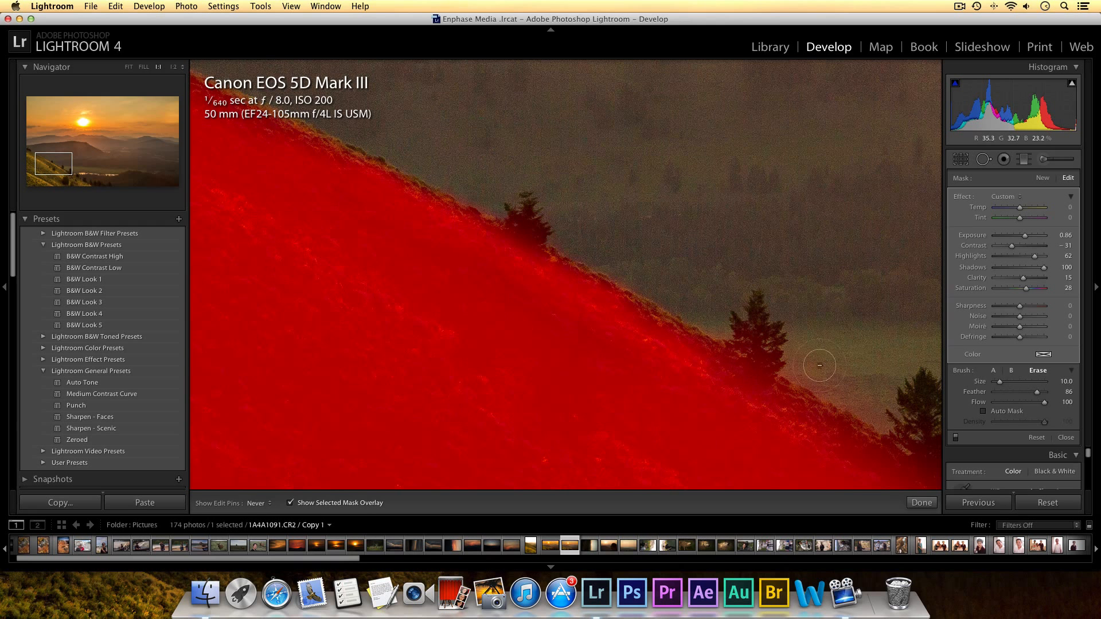
# Step: Paint the mask over the lower slope and its evergreen trees beside the river with a size 9.0 brush
pyautogui.press('h')
pyautogui.moveTo(55, 167); pyautogui.dragTo(71, 173)
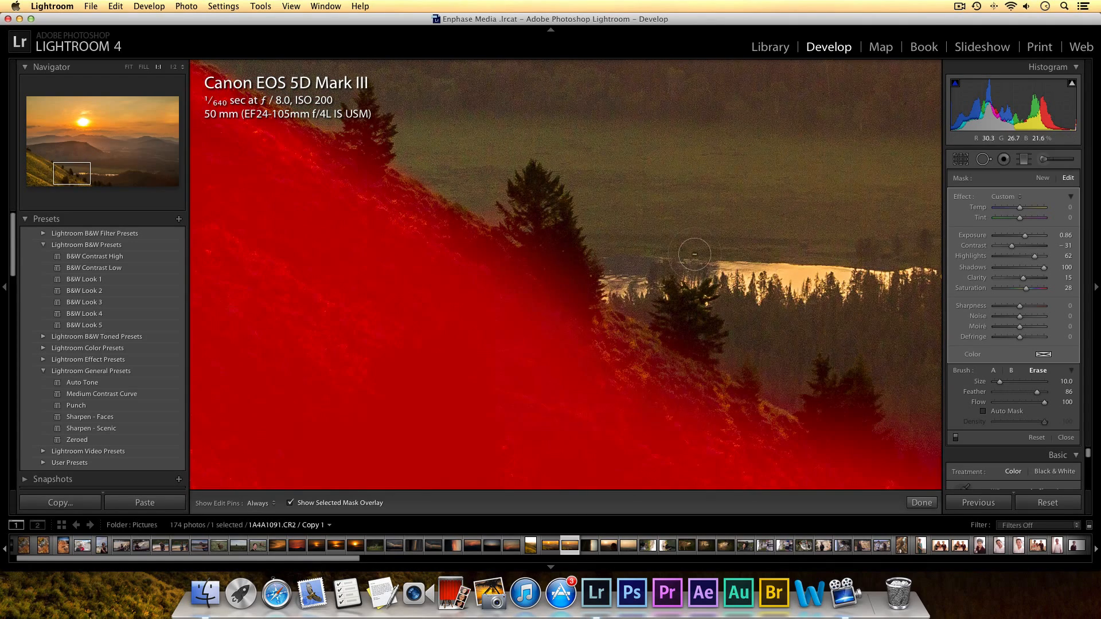
pyautogui.press('h')
pyautogui.moveTo(772, 436)
pyautogui.mouseDown()
pyautogui.moveTo(734, 409)
pyautogui.moveTo(793, 446)
pyautogui.moveTo(774, 430)
pyautogui.moveTo(787, 441)
pyautogui.moveTo(632, 394)
pyautogui.moveTo(729, 444)
pyautogui.moveTo(620, 344)
pyautogui.moveTo(675, 386)
pyautogui.moveTo(566, 306)
pyautogui.moveTo(675, 382)
pyautogui.mouseUp()
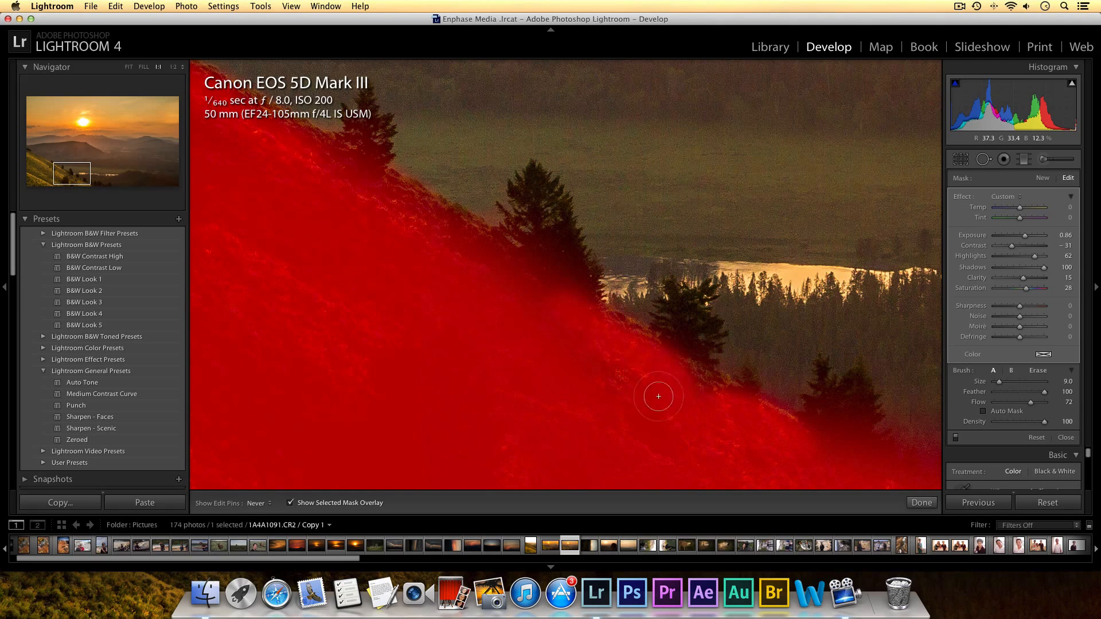
pyautogui.moveTo(608, 346)
pyautogui.mouseDown()
pyautogui.moveTo(517, 271)
pyautogui.moveTo(539, 286)
pyautogui.moveTo(541, 196)
pyautogui.moveTo(526, 221)
pyautogui.moveTo(544, 231)
pyautogui.moveTo(565, 291)
pyautogui.mouseUp()
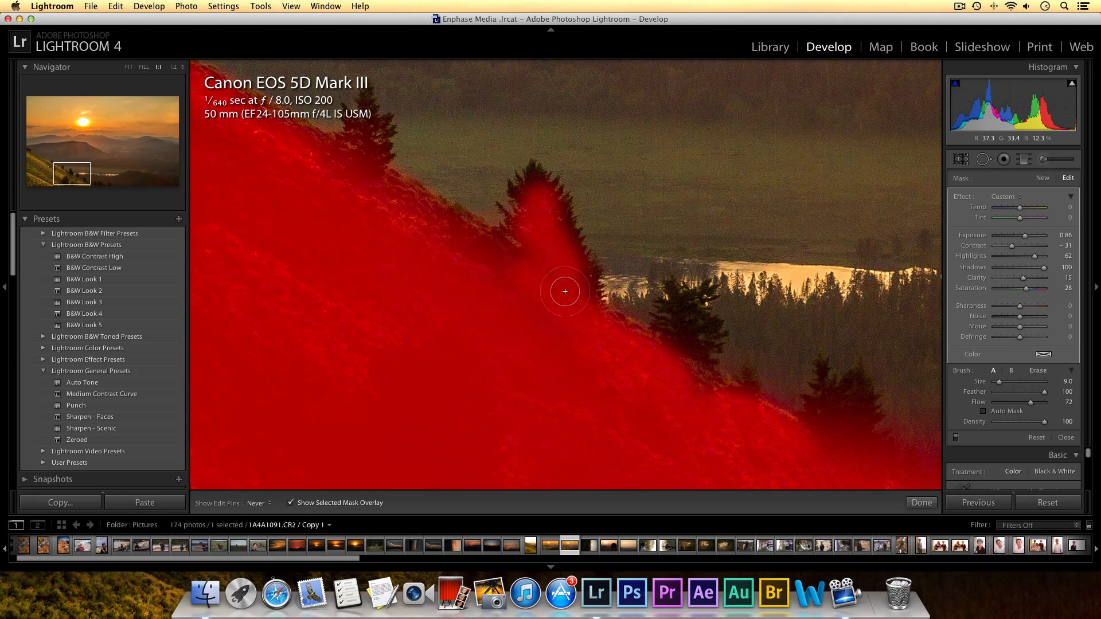
pyautogui.moveTo(439, 232); pyautogui.dragTo(567, 322)
pyautogui.moveTo(679, 322)
pyautogui.mouseDown()
pyautogui.moveTo(681, 312)
pyautogui.moveTo(698, 379)
pyautogui.mouseUp()
pyautogui.moveTo(690, 324); pyautogui.dragTo(664, 344)
pyautogui.moveTo(354, 177)
pyautogui.mouseDown()
pyautogui.moveTo(362, 153)
pyautogui.moveTo(379, 188)
pyautogui.mouseUp()
pyautogui.moveTo(837, 400)
pyautogui.mouseDown()
pyautogui.moveTo(805, 427)
pyautogui.moveTo(881, 472)
pyautogui.moveTo(769, 425)
pyautogui.moveTo(810, 457)
pyautogui.mouseUp()
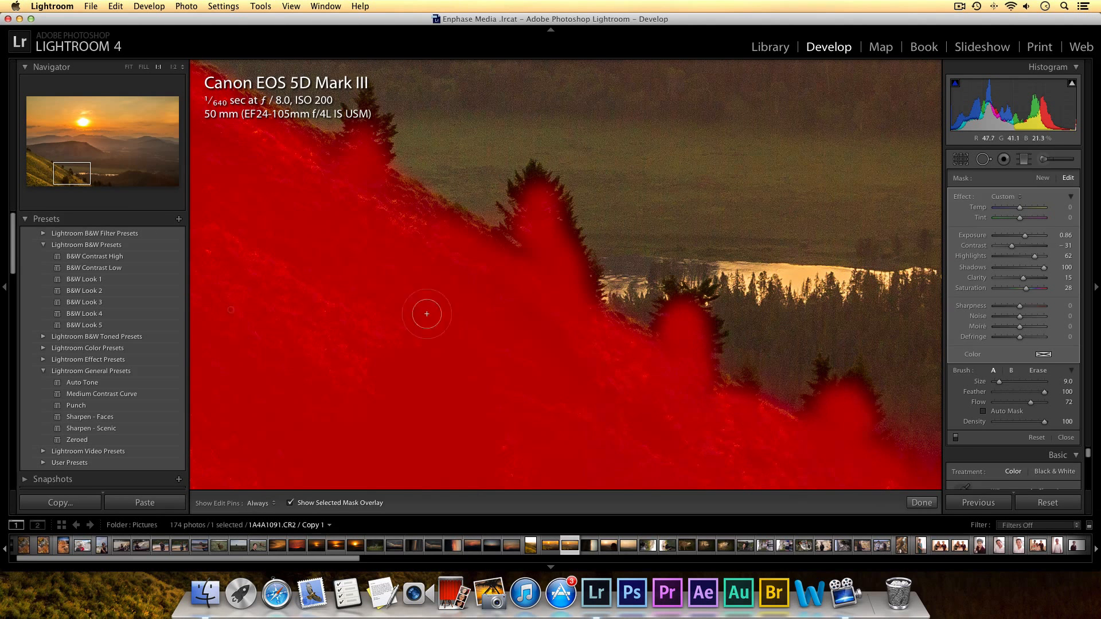
# Step: Extend the mask over the tree line at the hillside's foot and the trees at its upper-left end
pyautogui.moveTo(75, 177); pyautogui.dragTo(97, 180)
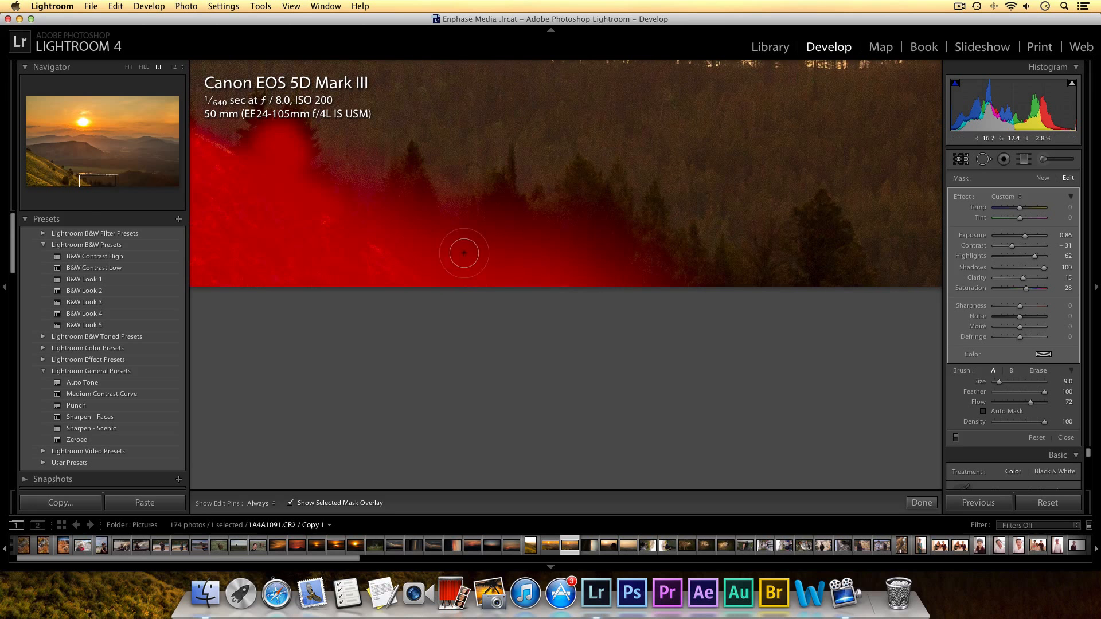
pyautogui.moveTo(652, 253)
pyautogui.mouseDown()
pyautogui.moveTo(759, 292)
pyautogui.moveTo(814, 239)
pyautogui.moveTo(846, 276)
pyautogui.moveTo(811, 266)
pyautogui.moveTo(782, 281)
pyautogui.moveTo(610, 263)
pyautogui.moveTo(575, 208)
pyautogui.moveTo(585, 192)
pyautogui.moveTo(635, 249)
pyautogui.moveTo(570, 270)
pyautogui.moveTo(511, 224)
pyautogui.moveTo(570, 243)
pyautogui.moveTo(563, 233)
pyautogui.moveTo(376, 221)
pyautogui.moveTo(362, 187)
pyautogui.moveTo(289, 196)
pyautogui.mouseUp()
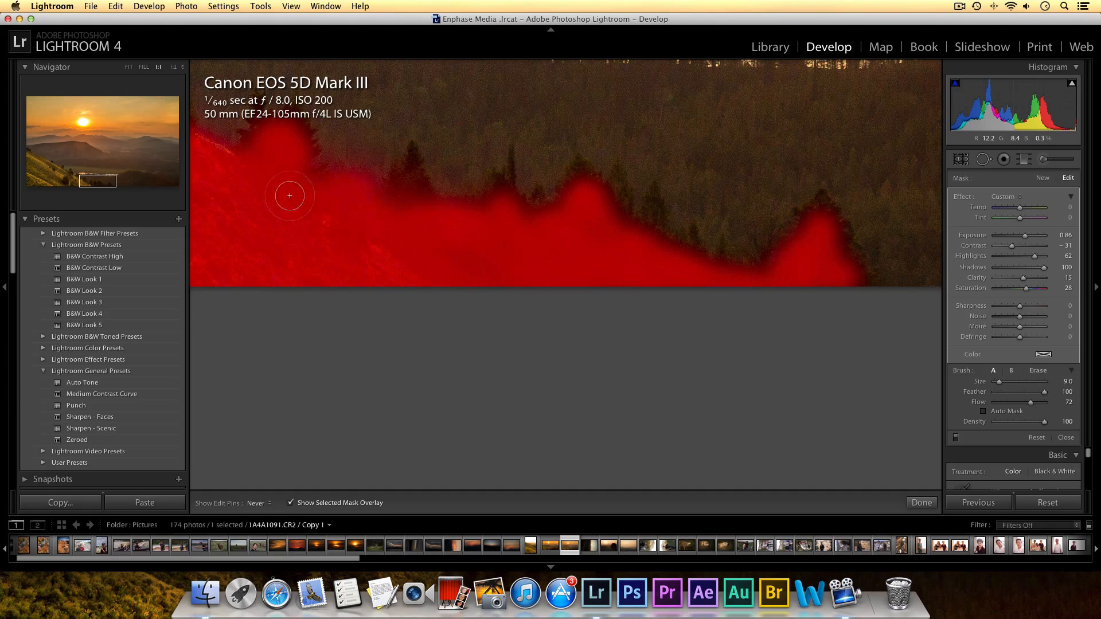
pyautogui.press('h')
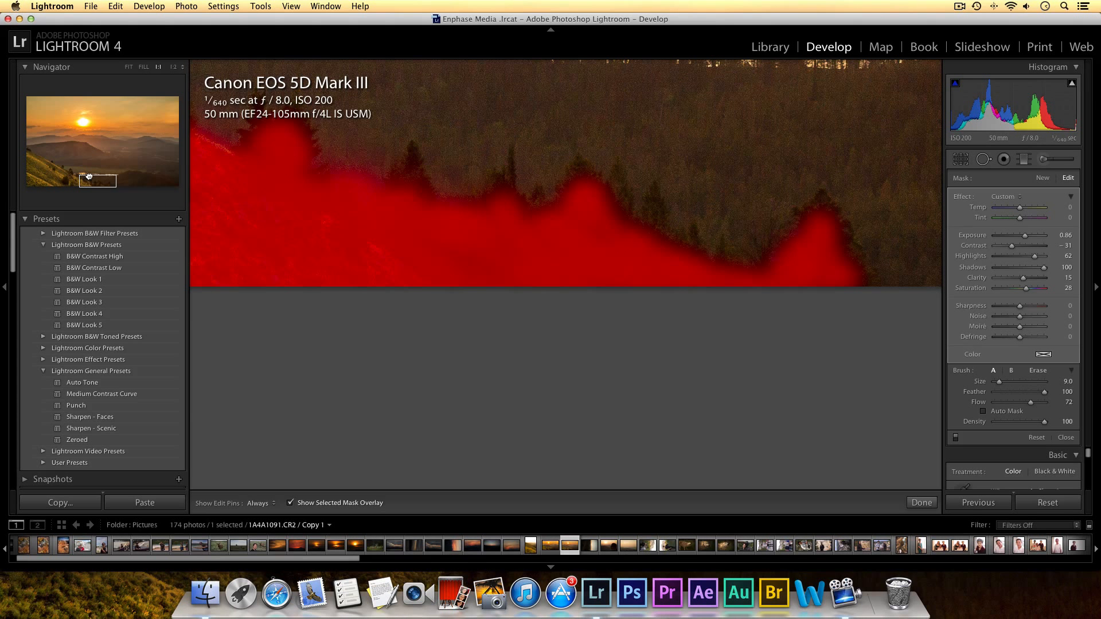
pyautogui.press('z')
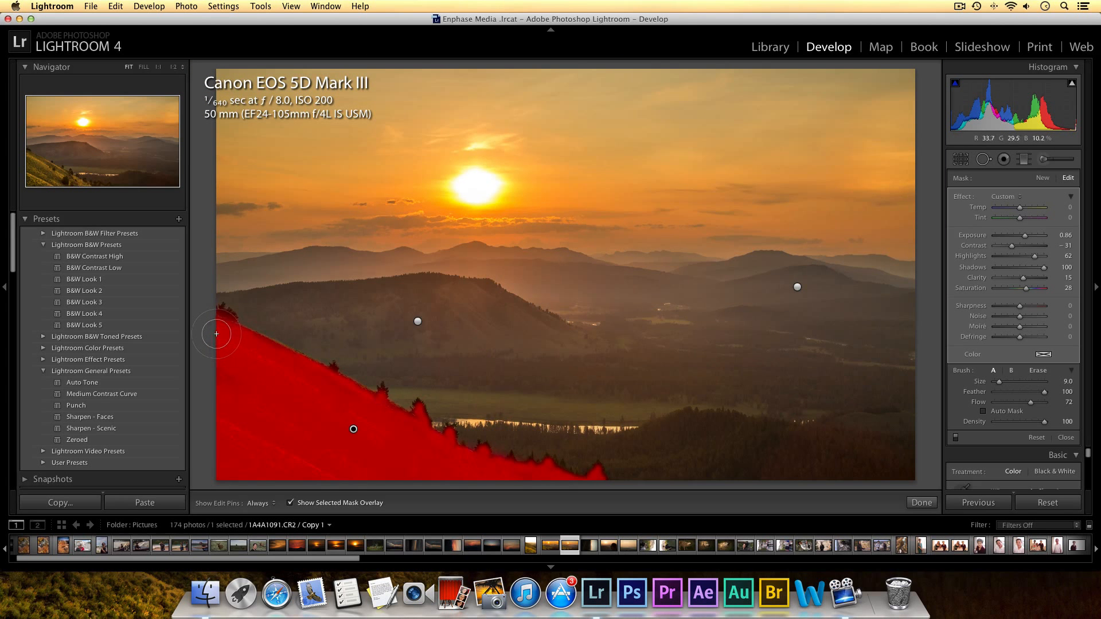
pyautogui.press('h')
pyautogui.press('h')
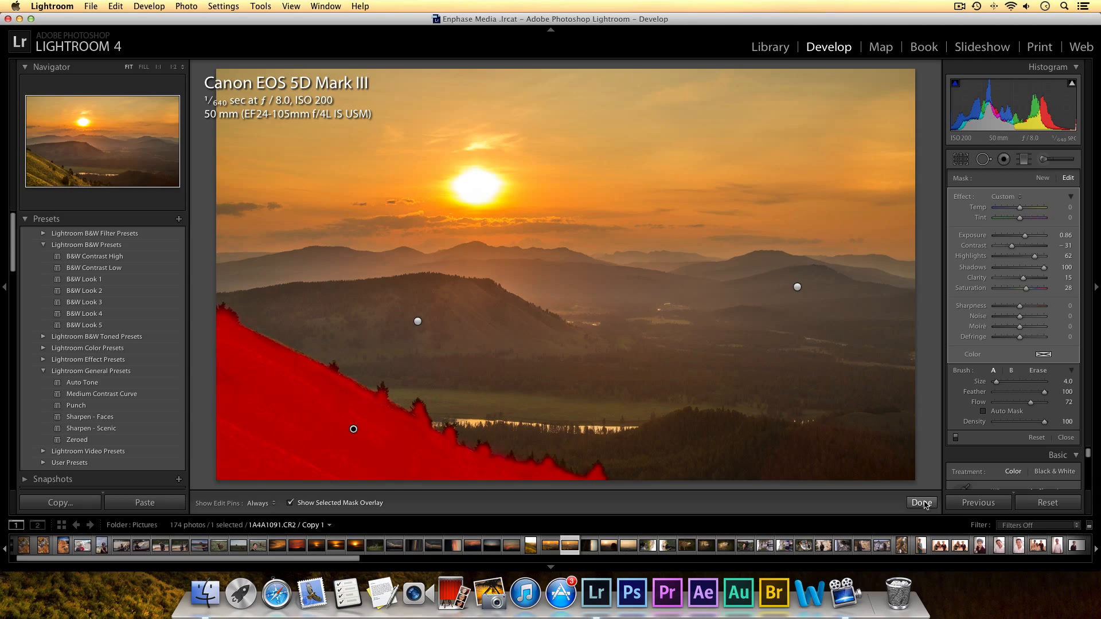
# Step: Hide the mask overlay and compare the photo with and without the brush adjustments
pyautogui.click(289, 503)
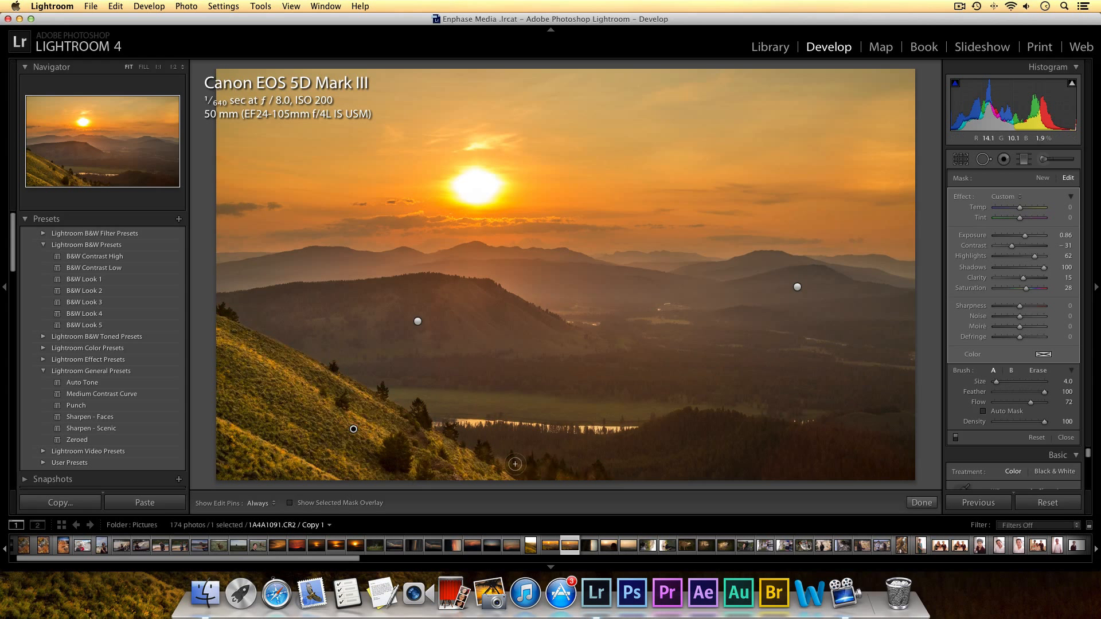
pyautogui.click(956, 438)
pyautogui.click(956, 438)
pyautogui.click(956, 437)
pyautogui.click(956, 437)
pyautogui.click(956, 437)
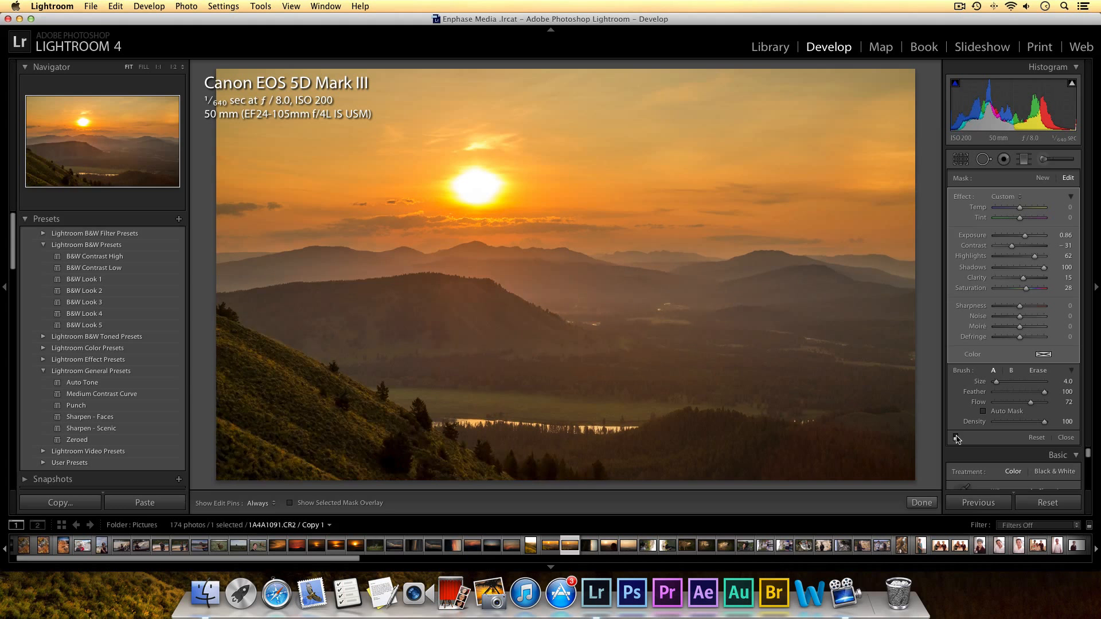
pyautogui.click(957, 438)
pyautogui.click(956, 438)
pyautogui.click(956, 438)
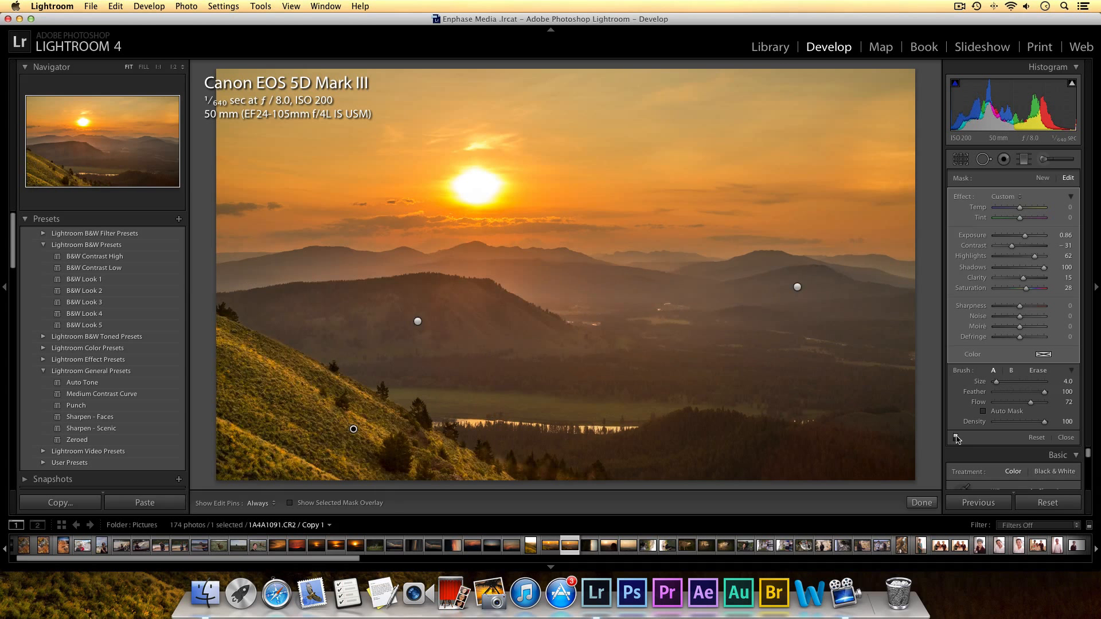
pyautogui.click(956, 438)
pyautogui.click(956, 438)
# Step: Soften the brightening over the trees at the hillside's foot with the eraser at Flow 73
pyautogui.click(1038, 370)
pyautogui.press('h')
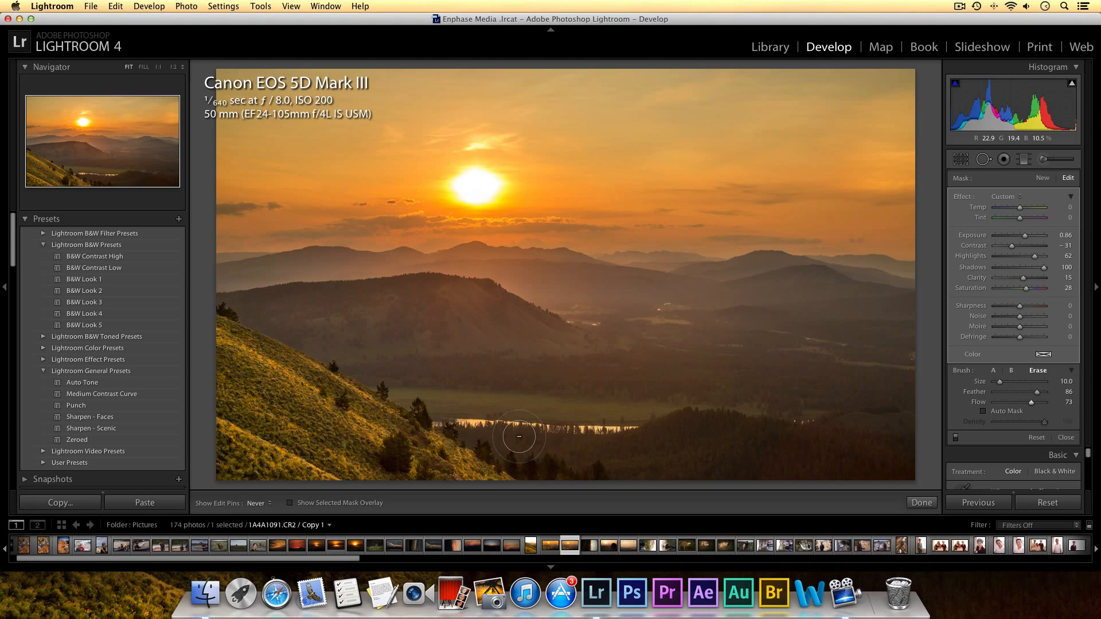
pyautogui.press('h')
pyautogui.press('[')
pyautogui.press('h')
pyautogui.press('h')
# Step: Start a new brush adjustment with all effects reset, and set its Temp to -37 and Tint to -27
pyautogui.click(1043, 179)
pyautogui.press('alt')
pyautogui.keyDown('alt'); pyautogui.click(967, 198); pyautogui.keyUp('alt')
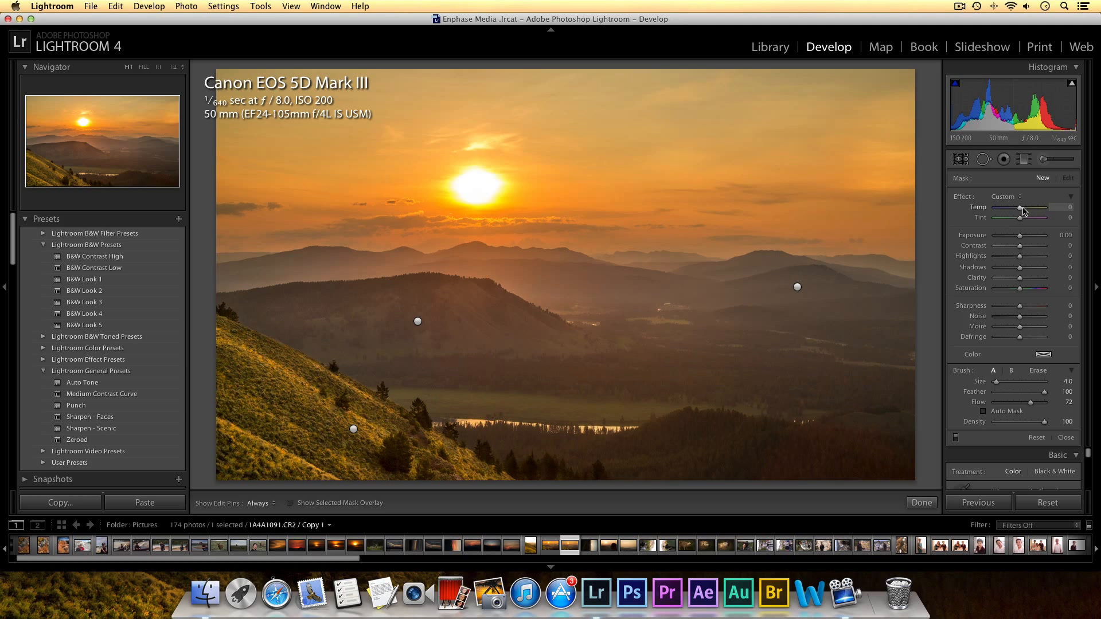
pyautogui.click(1061, 207)
pyautogui.press('Tab')
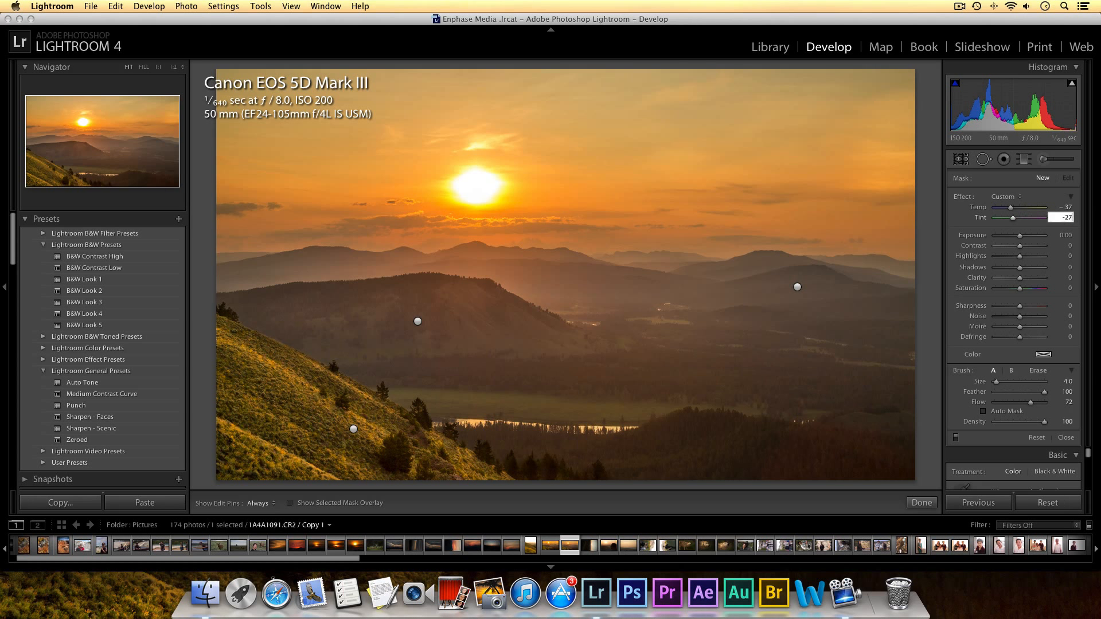
pyautogui.press('Return')
# Step: Set the new brush's Exposure to 0.18 and Saturation to -12
pyautogui.click(1068, 235)
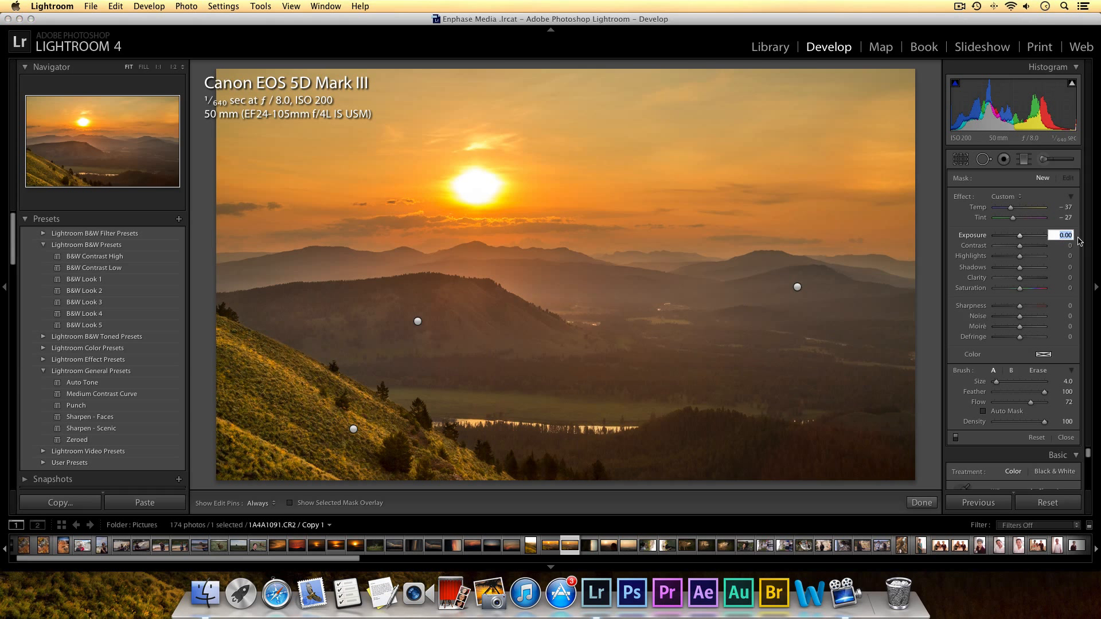
pyautogui.write('.18')
pyautogui.press('Return')
pyautogui.click(1068, 288)
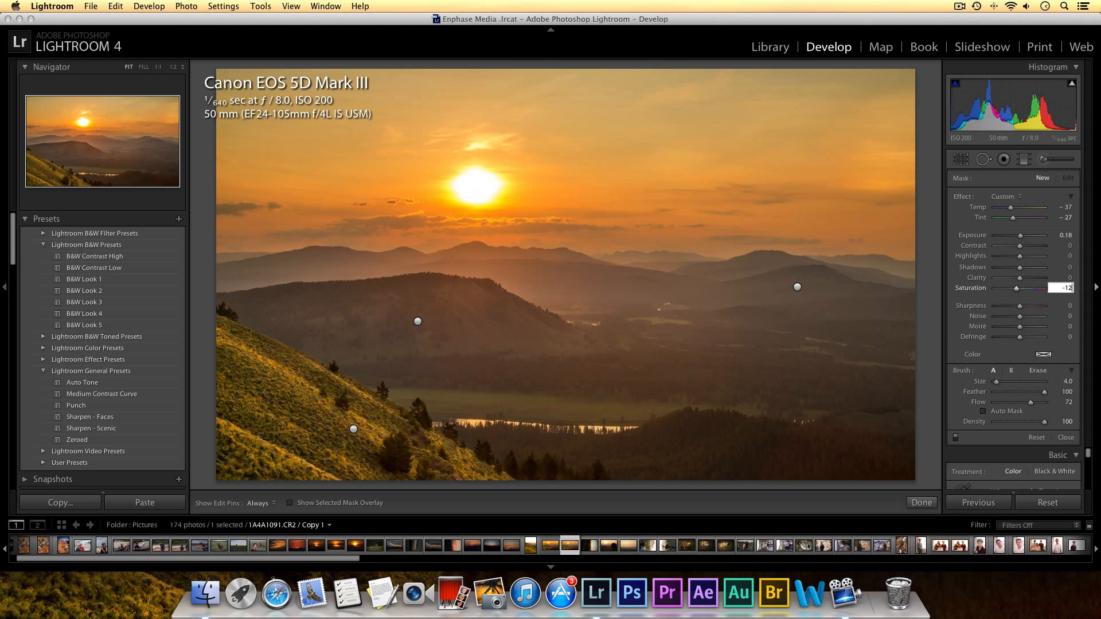
pyautogui.press('Return')
# Step: Paint the cooling adjustment over the dark forest in the photo's lower-right corner at size 8.0, and show its mask overlay
pyautogui.scroll(2, 801, 445)
pyautogui.press('h')
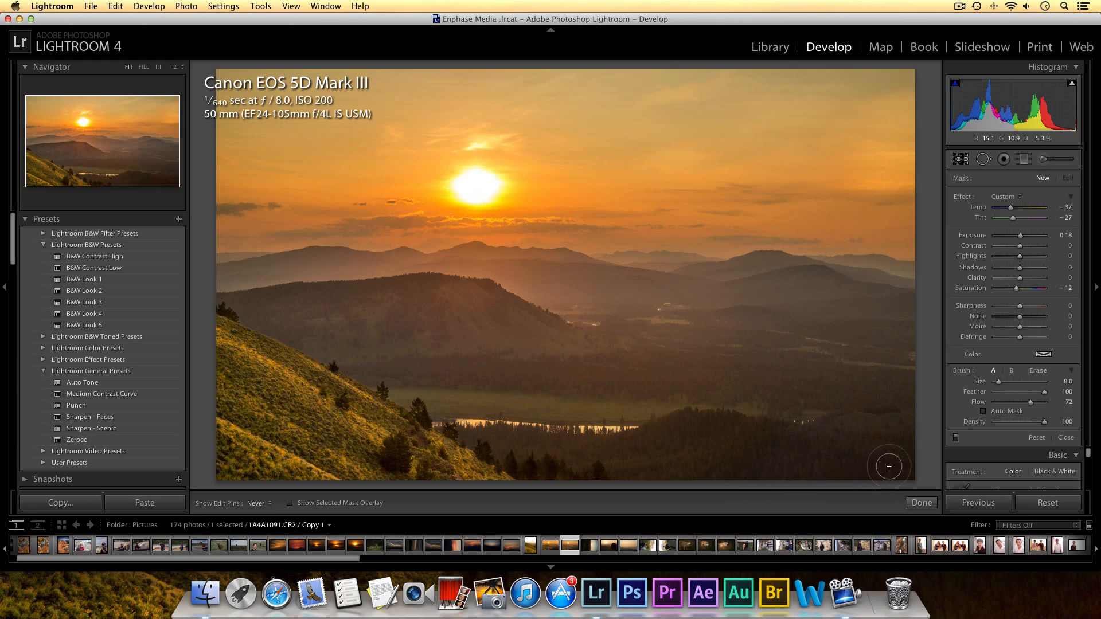
pyautogui.press('h')
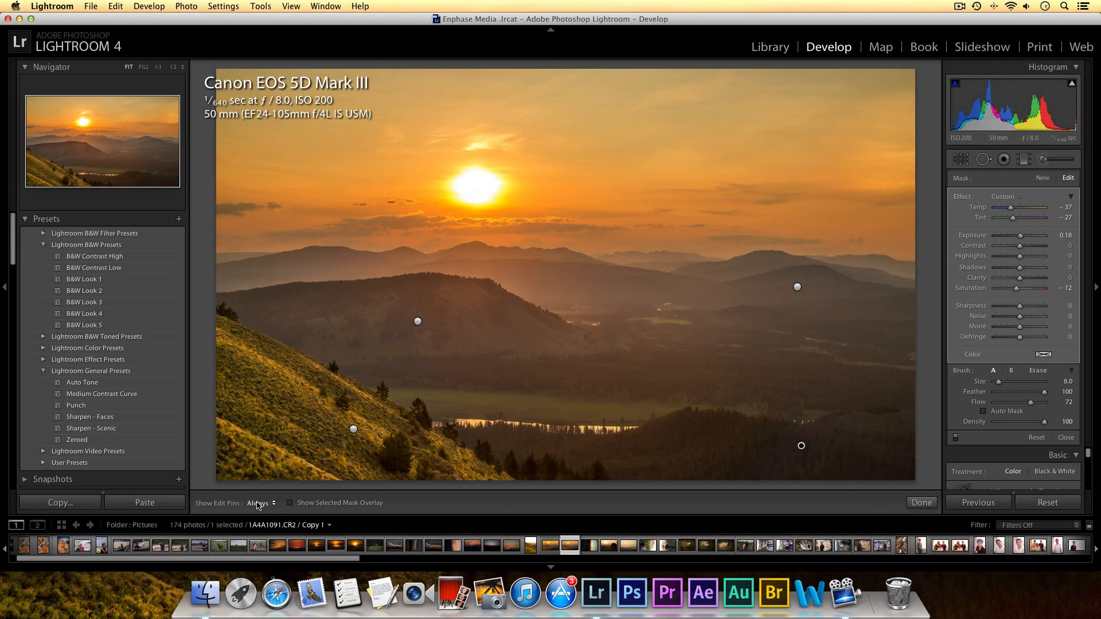
pyautogui.click(291, 503)
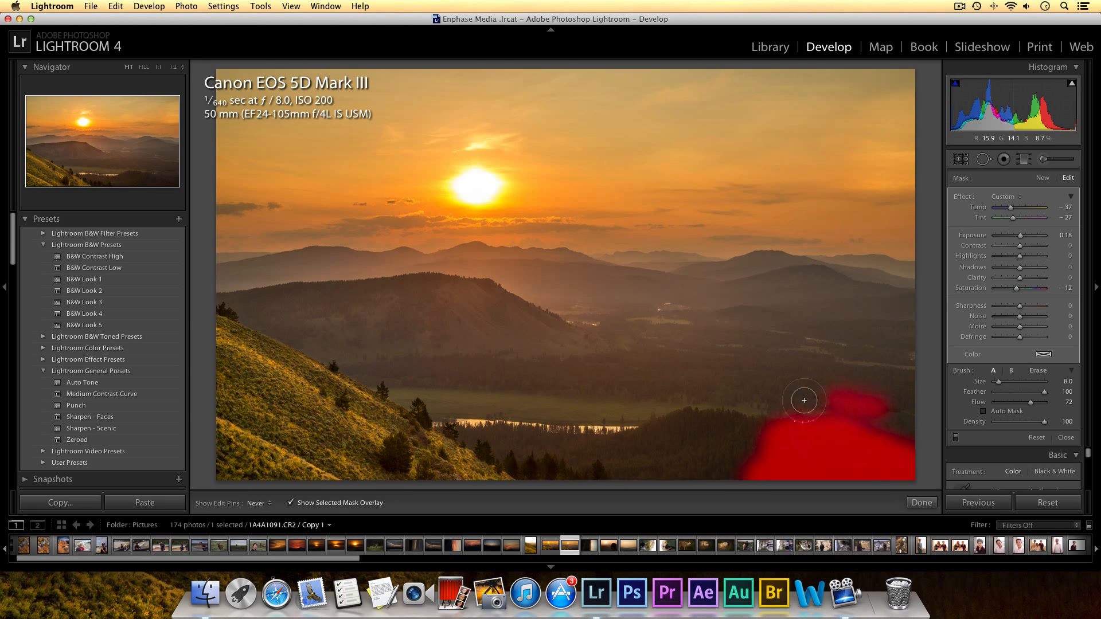
# Step: Erase the excess mask above the lower-right forest with a size 24.0 eraser, and hide the mask overlay
pyautogui.click(1040, 373)
pyautogui.press('h')
pyautogui.scroll(5, 848, 384)
pyautogui.moveTo(843, 381)
pyautogui.mouseDown()
pyautogui.moveTo(767, 386)
pyautogui.moveTo(713, 423)
pyautogui.moveTo(885, 374)
pyautogui.moveTo(921, 389)
pyautogui.moveTo(832, 344)
pyautogui.moveTo(791, 358)
pyautogui.moveTo(769, 390)
pyautogui.moveTo(804, 381)
pyautogui.moveTo(696, 422)
pyautogui.moveTo(748, 419)
pyautogui.mouseUp()
pyautogui.scroll(4, 740, 386)
pyautogui.click(260, 503)
pyautogui.click(270, 478)
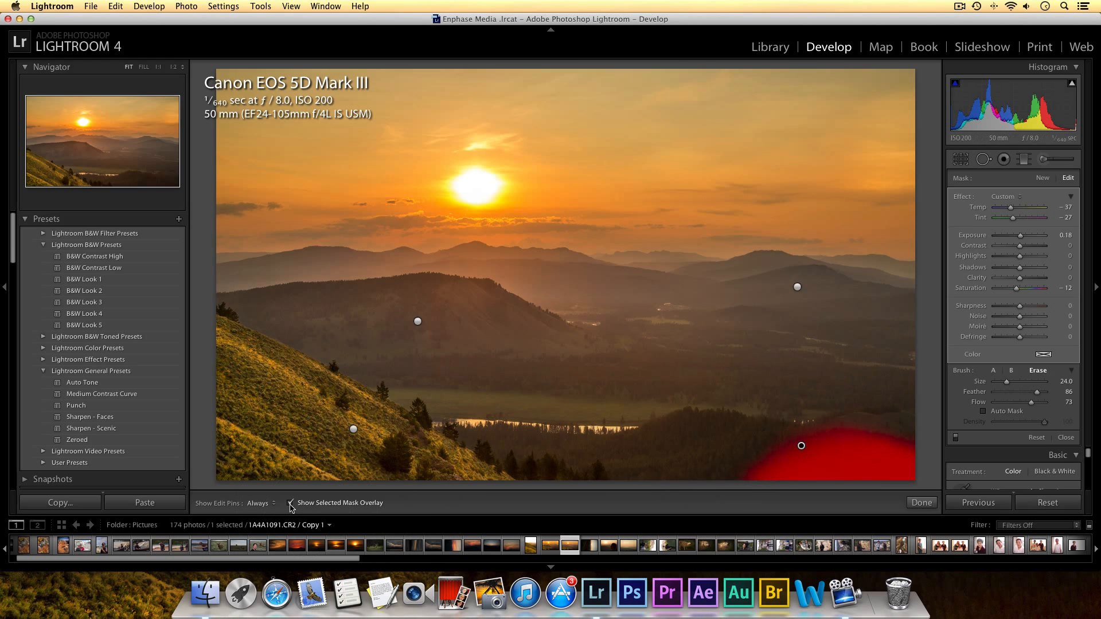
pyautogui.click(290, 503)
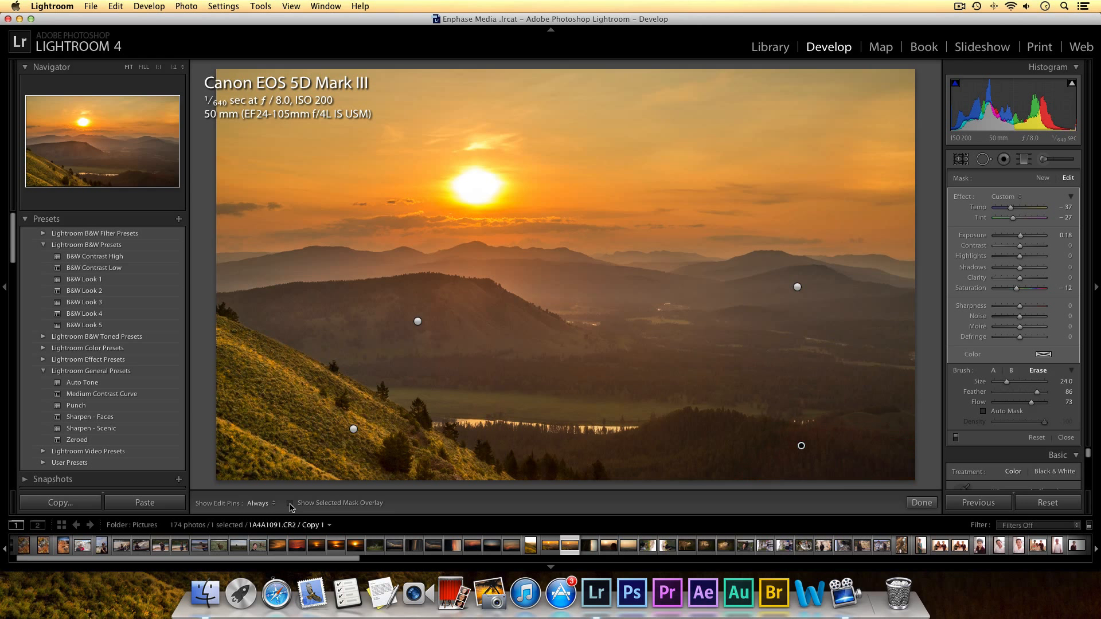
# Step: Compare the photo with and without all brush adjustments, and close the Adjustment Brush
pyautogui.click(955, 437)
pyautogui.click(955, 437)
pyautogui.click(956, 438)
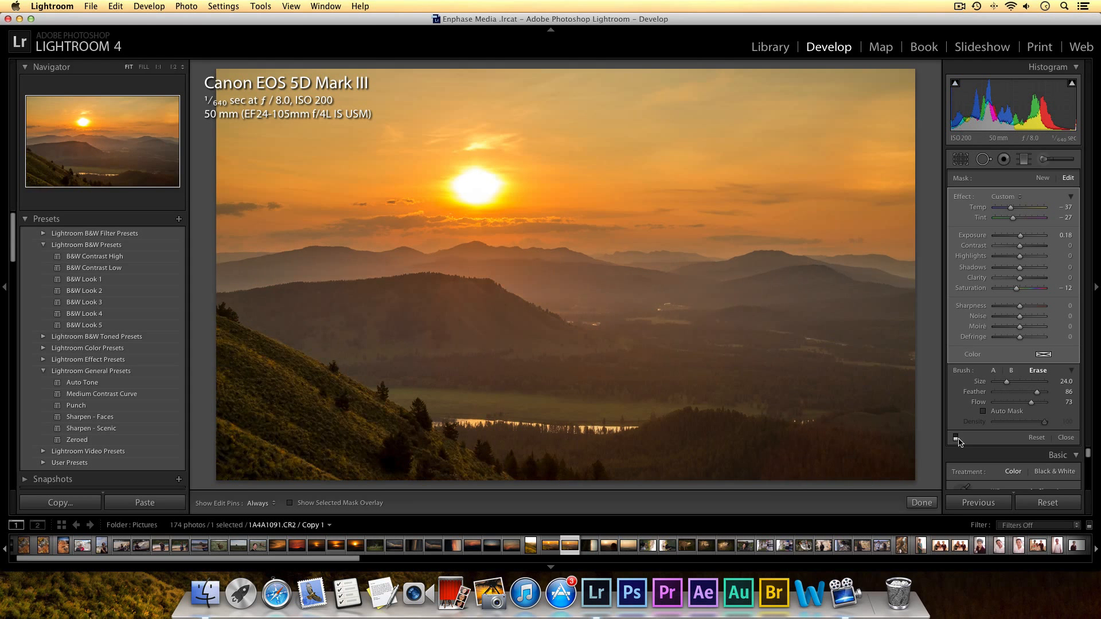
pyautogui.click(957, 438)
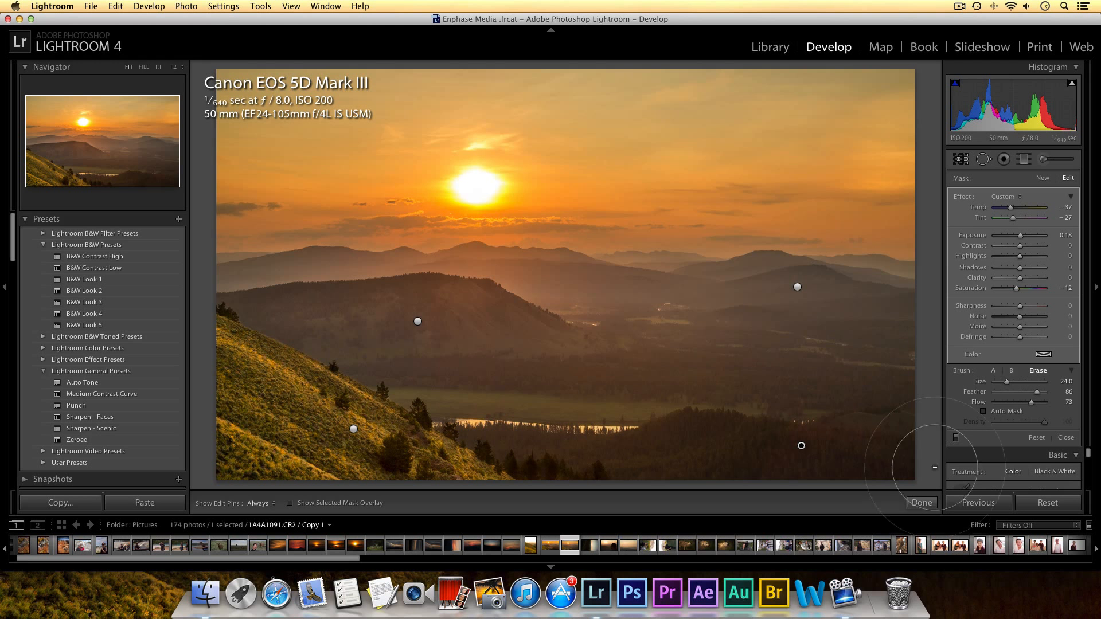
pyautogui.click(922, 503)
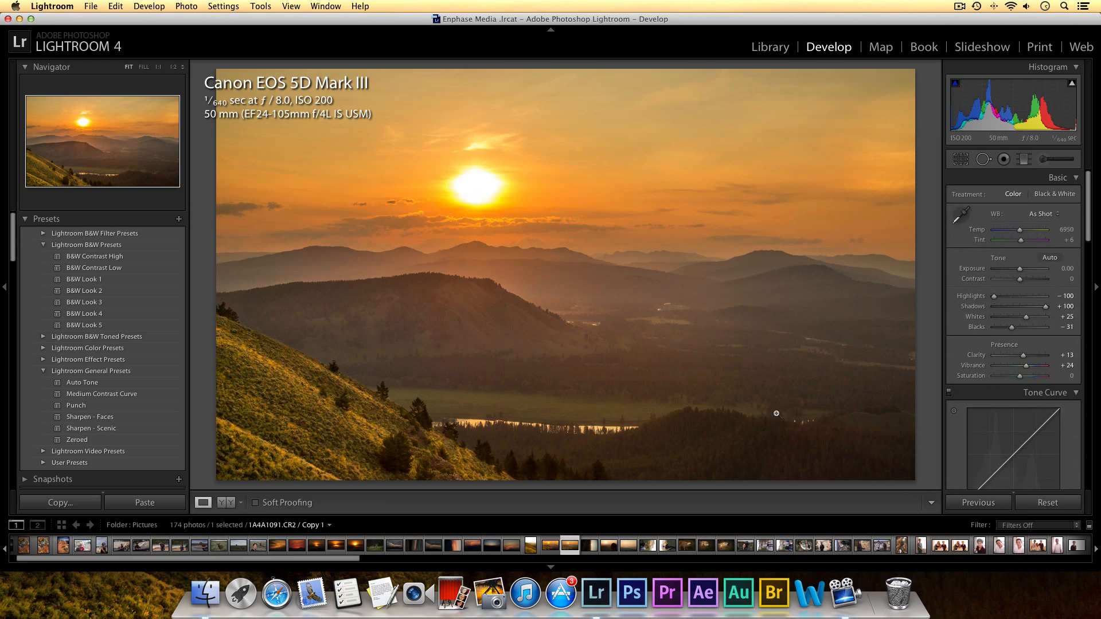
# Step: Start a new brush adjustment with reset effects, Temp 7, Exposure 0.42, Clarity -100 and Flow 24
pyautogui.click(1043, 160)
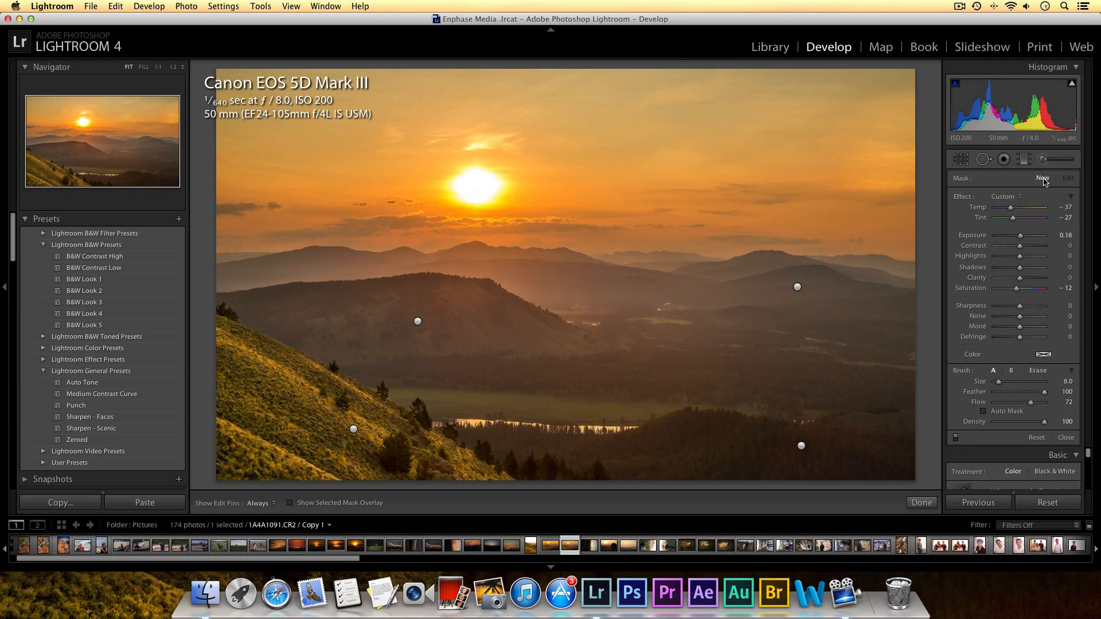
pyautogui.keyDown('alt'); pyautogui.click(963, 198); pyautogui.keyUp('alt')
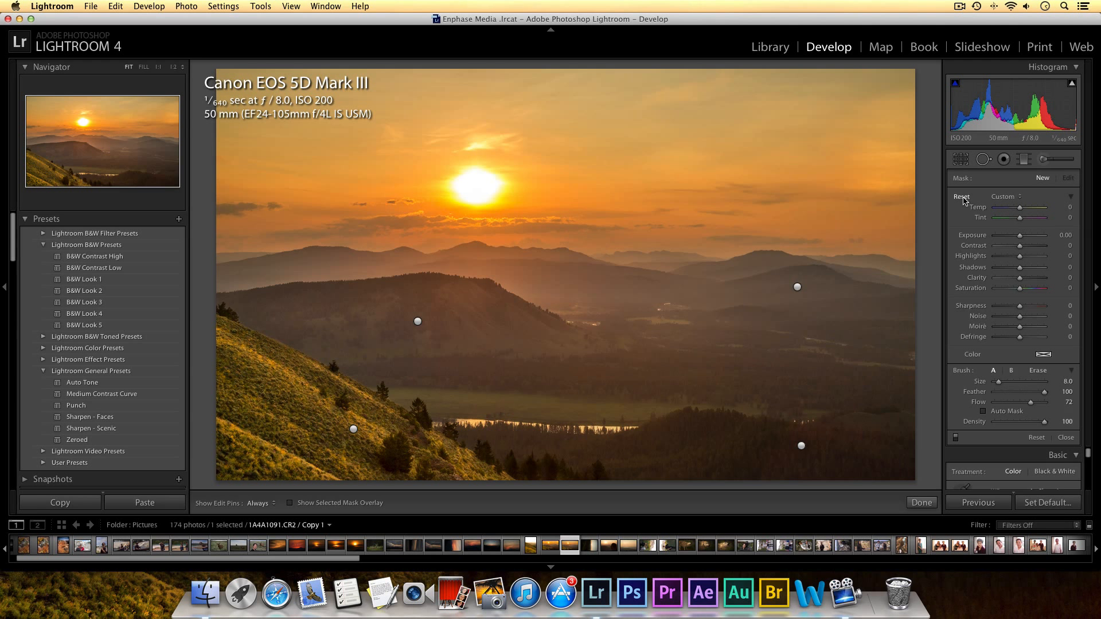
pyautogui.moveTo(1020, 208); pyautogui.dragTo(1021, 209)
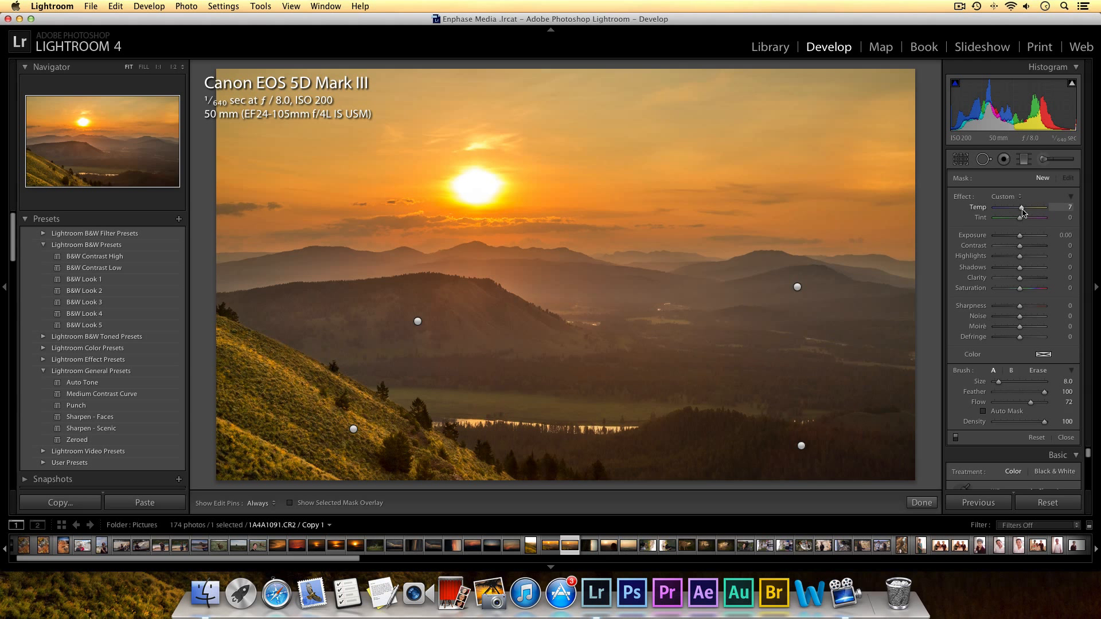
pyautogui.moveTo(1020, 238); pyautogui.dragTo(1022, 240)
pyautogui.moveTo(1020, 278); pyautogui.dragTo(947, 290)
pyautogui.moveTo(1009, 405); pyautogui.dragTo(1006, 405)
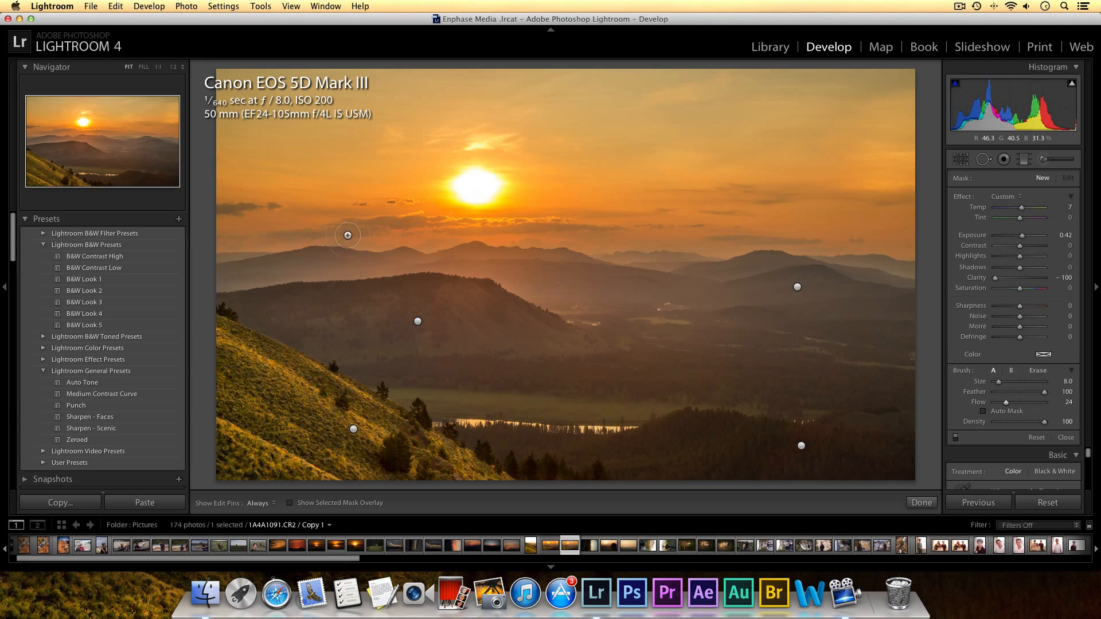
# Step: Paint the soft warm glow from below the sun down over the central hills with a size 12.0 brush
pyautogui.press(']')
pyautogui.press(']')
pyautogui.moveTo(466, 258)
pyautogui.mouseDown()
pyautogui.moveTo(464, 288)
pyautogui.moveTo(487, 236)
pyautogui.moveTo(538, 313)
pyautogui.mouseUp()
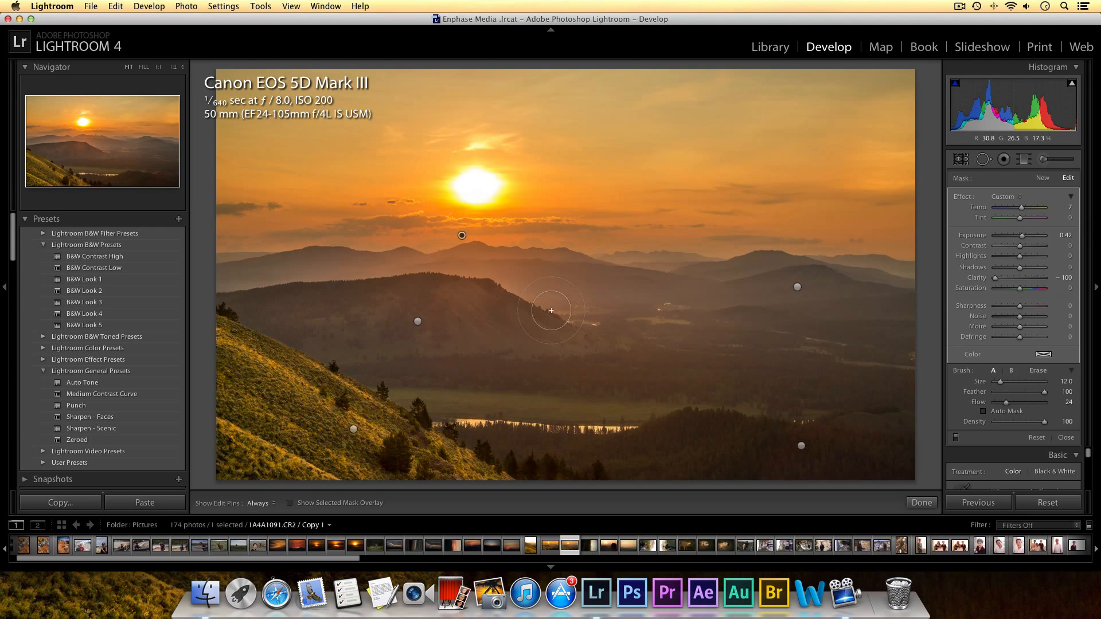
# Step: Brush more of the warm glow over the hills below the sun, and fine-tune the adjustment's exposure and contrast
pyautogui.moveTo(438, 228)
pyautogui.mouseDown()
pyautogui.moveTo(381, 290)
pyautogui.moveTo(315, 312)
pyautogui.moveTo(539, 268)
pyautogui.mouseUp()
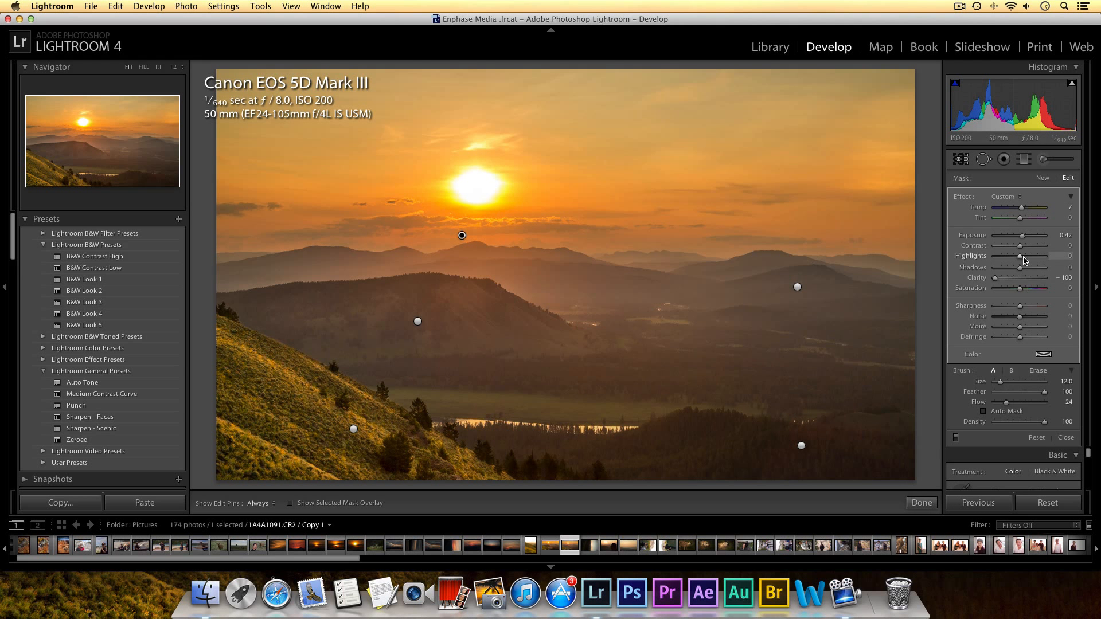
pyautogui.moveTo(1022, 236); pyautogui.dragTo(1027, 239)
pyautogui.moveTo(1021, 247); pyautogui.dragTo(1024, 246)
# Step: Compare the photo with the brush adjustments switched off and on, and finish the local brush editing
pyautogui.click(956, 437)
pyautogui.click(956, 437)
pyautogui.click(956, 438)
pyautogui.click(956, 437)
pyautogui.click(922, 504)
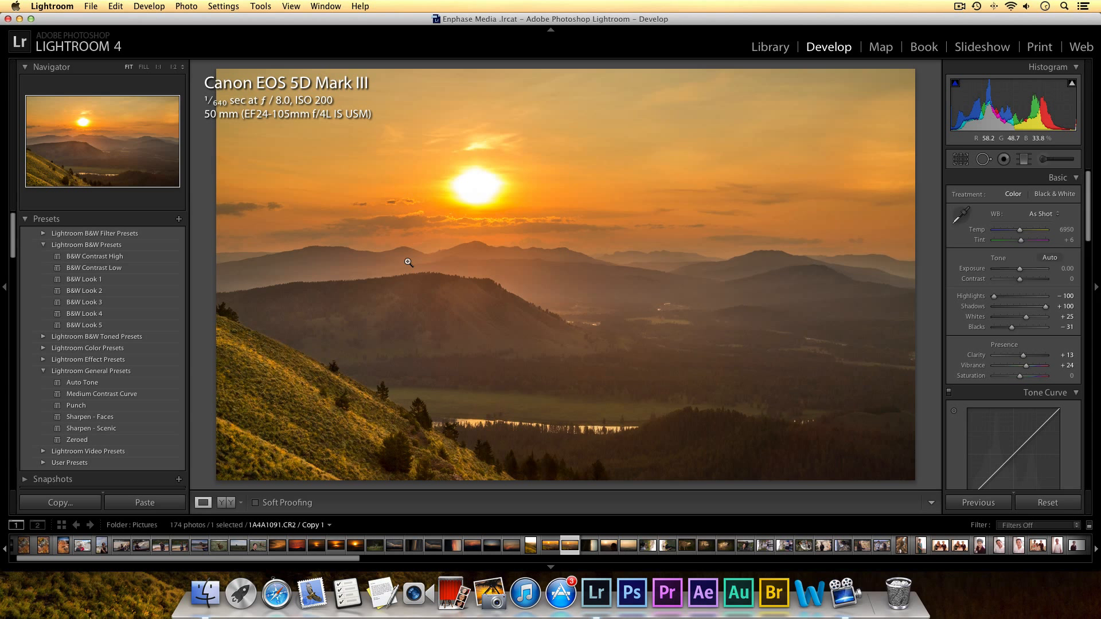
# Step: View the neighbouring edited version of the sunset photo for comparison, and return to the brushed virtual copy
pyautogui.click(555, 547)
pyautogui.click(554, 546)
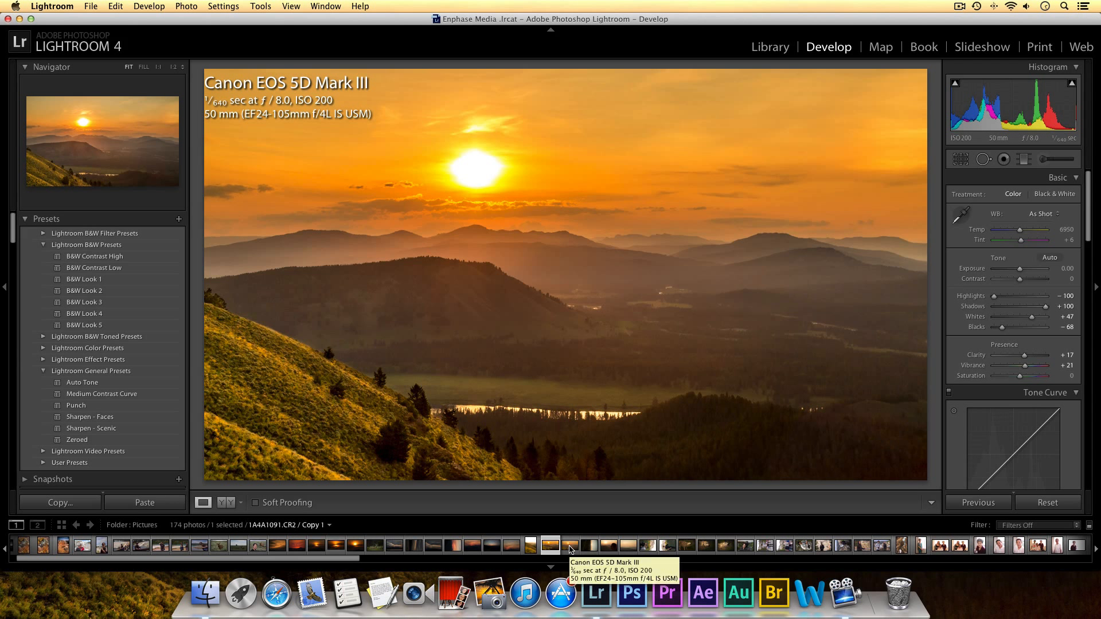
pyautogui.click(571, 550)
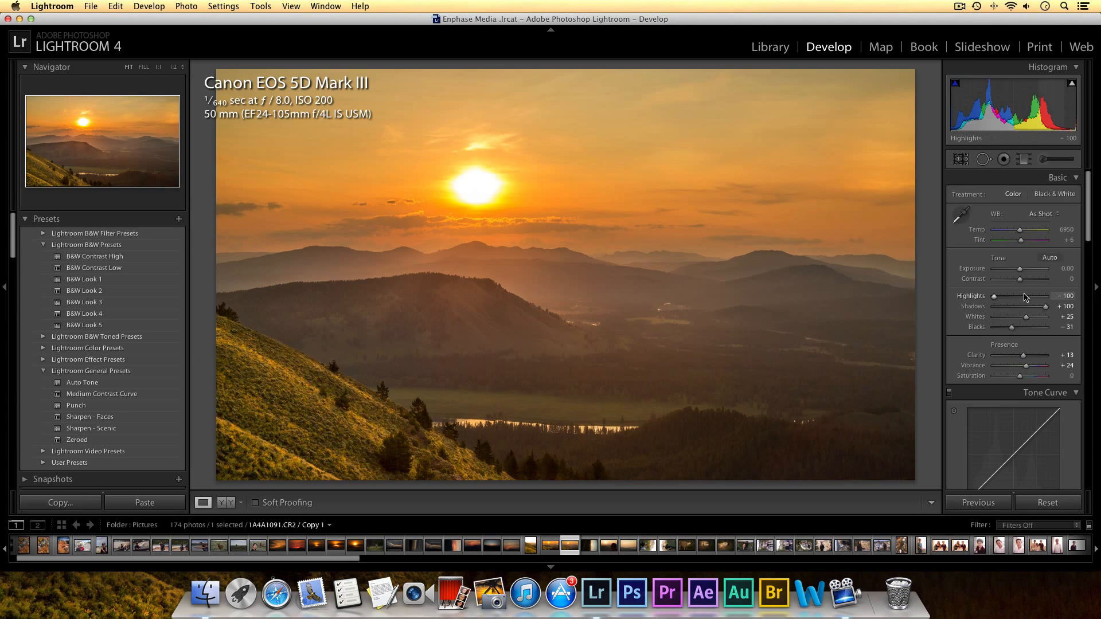
# Step: Set the photo's global Contrast to +22 and Saturation to +5
pyautogui.moveTo(1020, 279); pyautogui.dragTo(1027, 282)
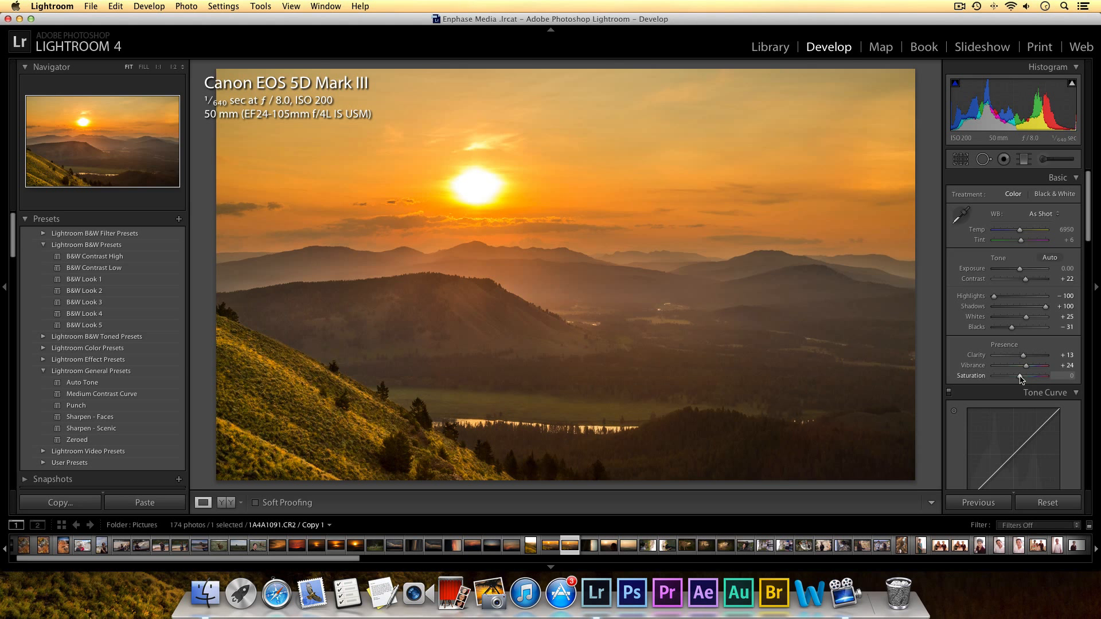
pyautogui.moveTo(1022, 380); pyautogui.dragTo(1023, 379)
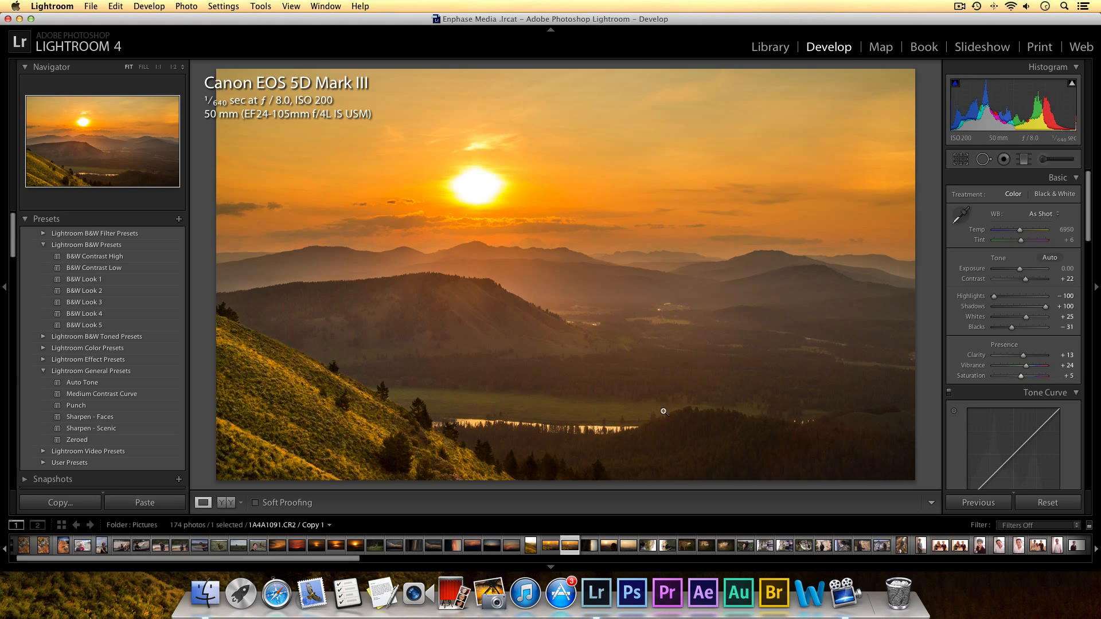